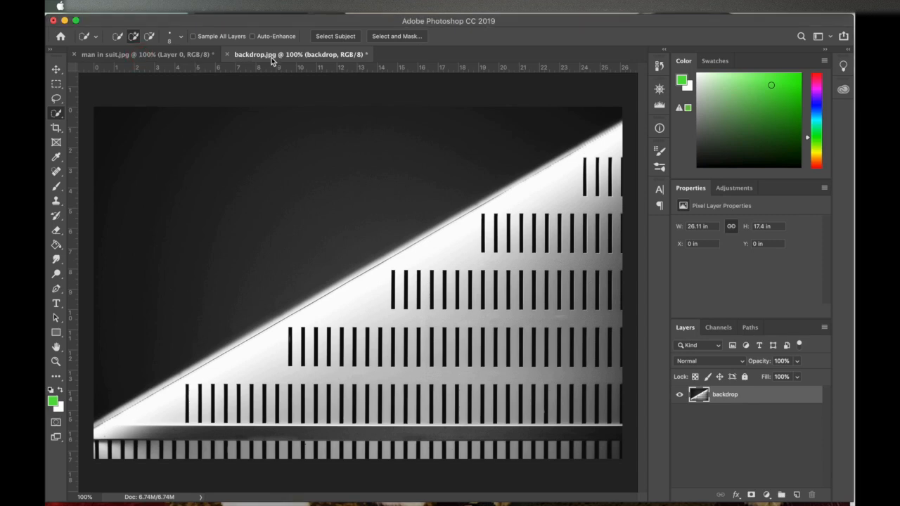
Compare the man in suit.jpg photo with the backdrop.jpg image by switching between the two open documents
{"action": "left_click", "coordinate": [181, 55]}
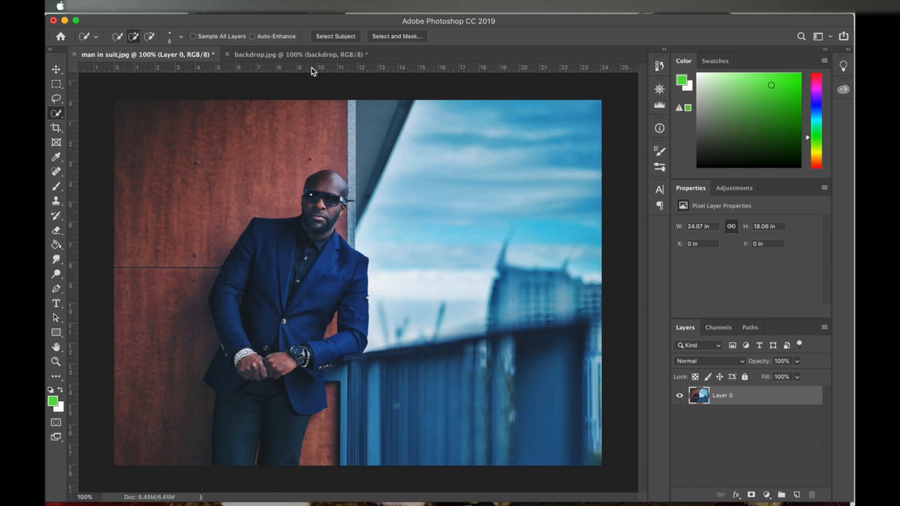
{"action": "left_click", "coordinate": [319, 56]}
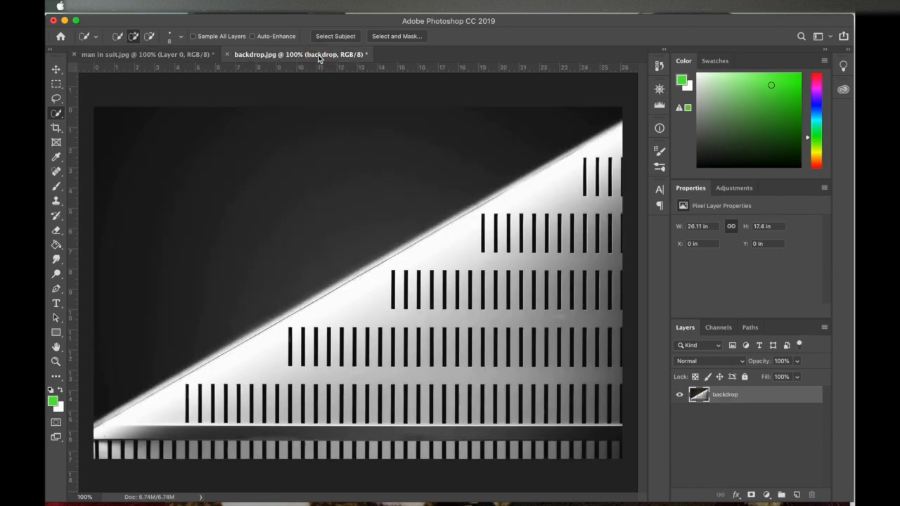
{"action": "left_click", "coordinate": [168, 57]}
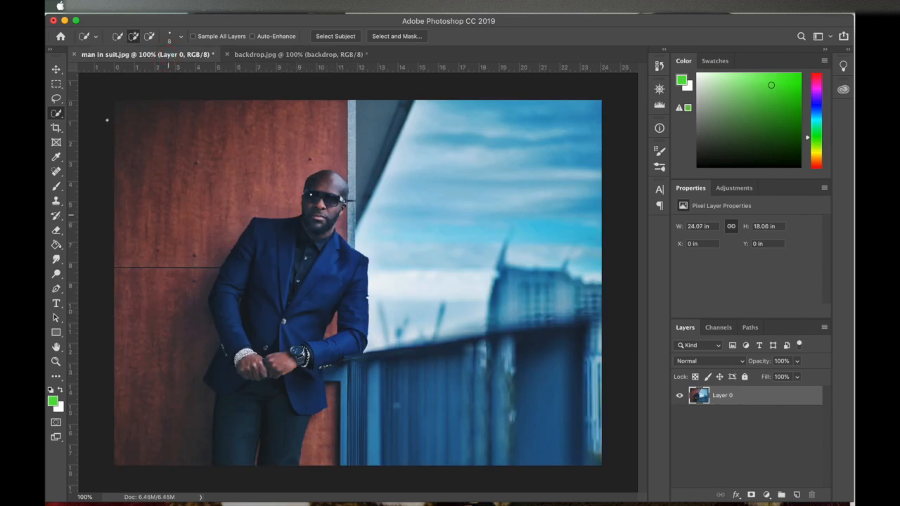
{"action": "left_click", "coordinate": [287, 57]}
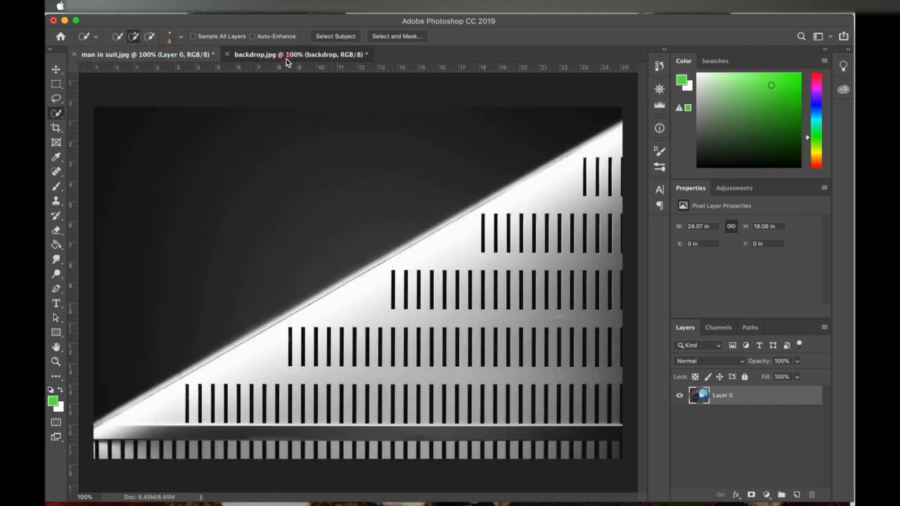
{"action": "left_click", "coordinate": [195, 61]}
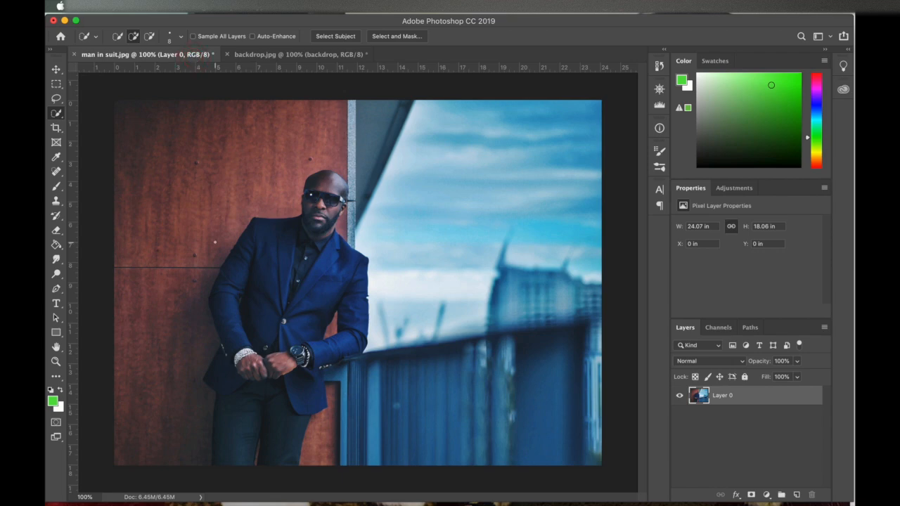
Enlarge the Quick Selection brush to 60 and brush a selection over the man from his trousers up through the jacket
{"action": "right_click", "coordinate": [56, 113]}
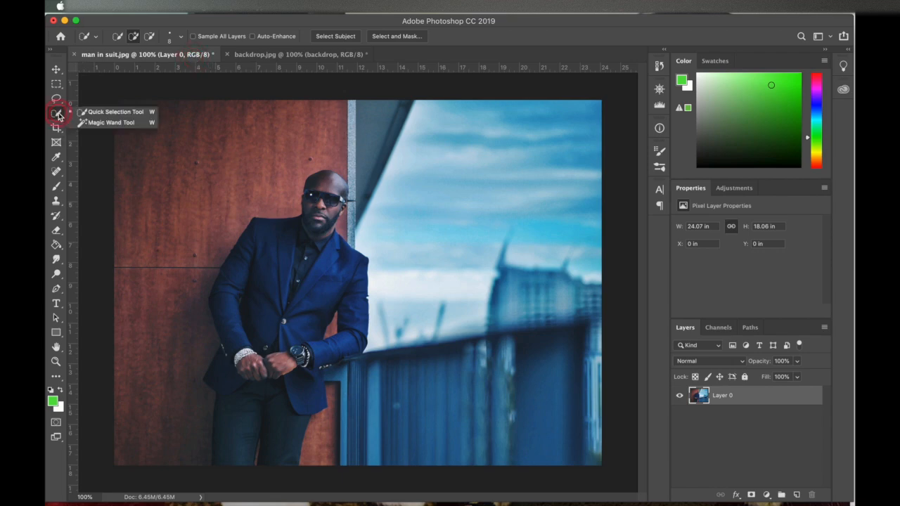
{"action": "left_click", "coordinate": [98, 114]}
{"action": "key", "text": "bracketright"}
{"action": "key", "text": "bracketright"}
{"action": "key", "text": "bracketright"}
{"action": "key", "text": "bracketright"}
{"action": "key", "text": "bracketright"}
{"action": "key", "text": "bracketright"}
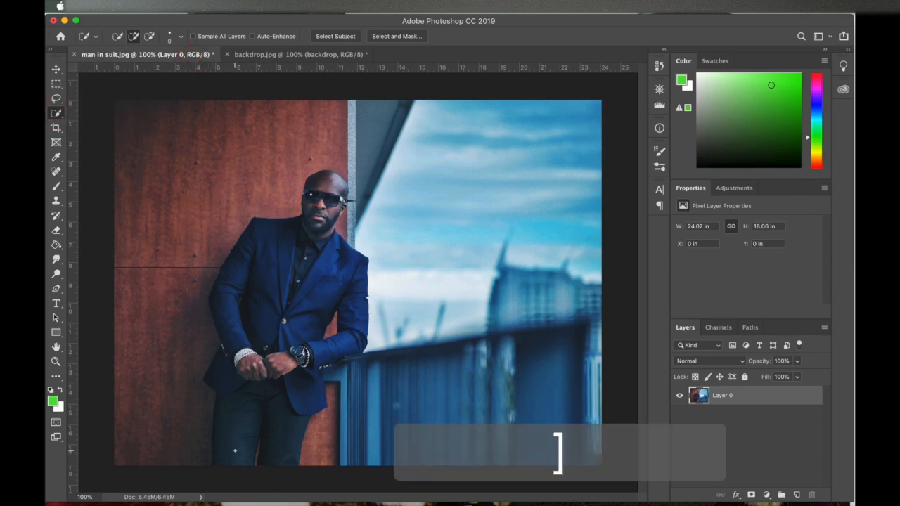
{"action": "key", "text": "bracketright"}
{"action": "key", "text": "bracketright"}
{"action": "key", "text": "bracketright"}
{"action": "mouse_move", "coordinate": [235, 451]}
{"action": "left_mouse_down"}
{"action": "mouse_move", "coordinate": [253, 365]}
{"action": "mouse_move", "coordinate": [269, 331]}
{"action": "mouse_move", "coordinate": [280, 302]}
{"action": "left_mouse_up"}
Subtract the wooden wall from the selection, add the top of the man's head, and reduce the brush size to 50
{"action": "key", "text": "alt"}
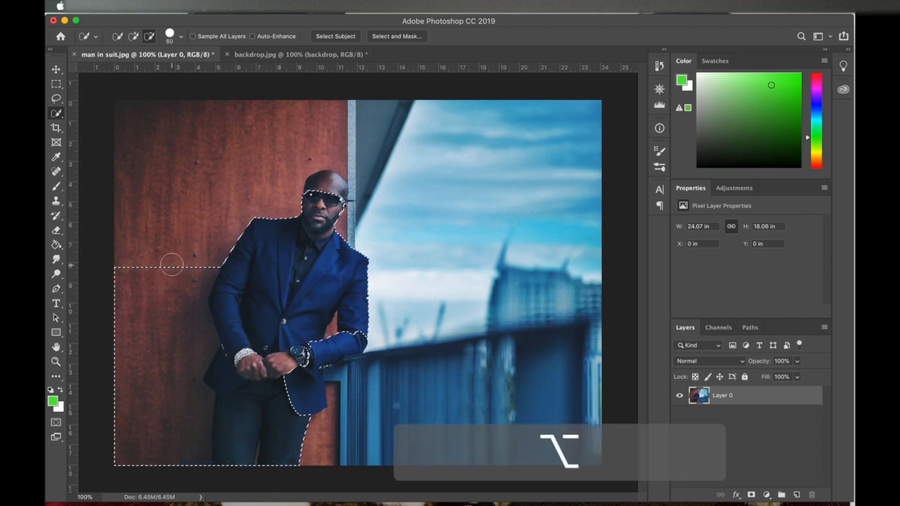
{"action": "left_click_drag", "start_coordinate": [171, 261], "coordinate": [175, 422]}
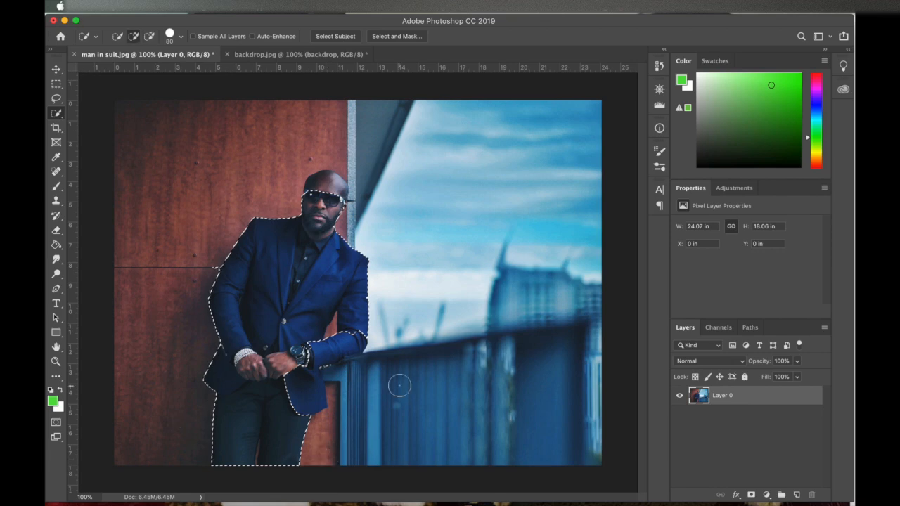
{"action": "key", "text": "shift"}
{"action": "left_click_drag", "start_coordinate": [322, 188], "coordinate": [330, 184]}
{"action": "key", "text": "bracketleft"}
{"action": "key", "text": "bracketleft"}
{"action": "key", "text": "bracketleft"}
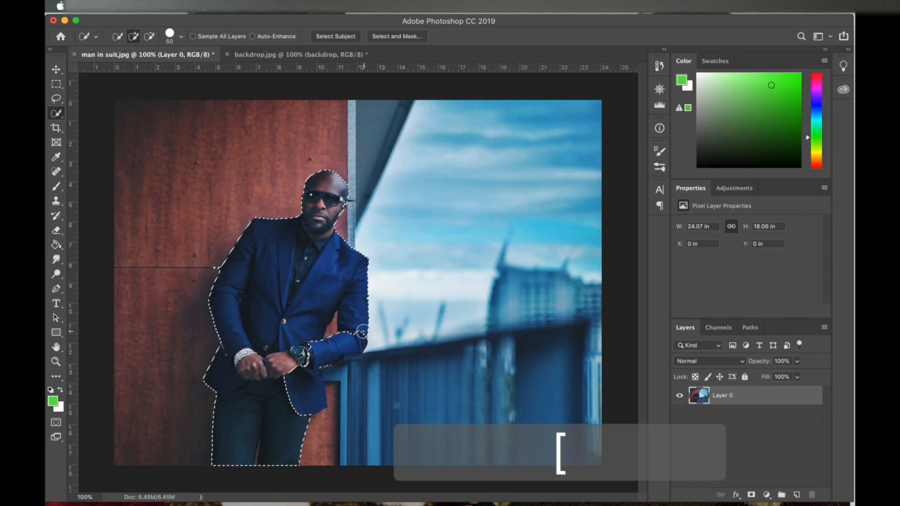
Copy the selected man and paste him into backdrop.jpg
{"action": "key", "text": "super+c"}
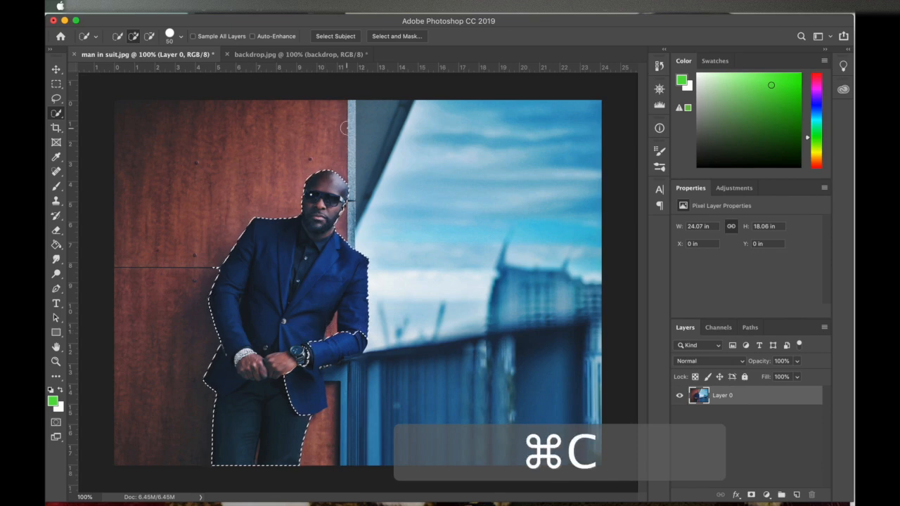
{"action": "left_click", "coordinate": [270, 55]}
{"action": "key", "text": "super+v"}
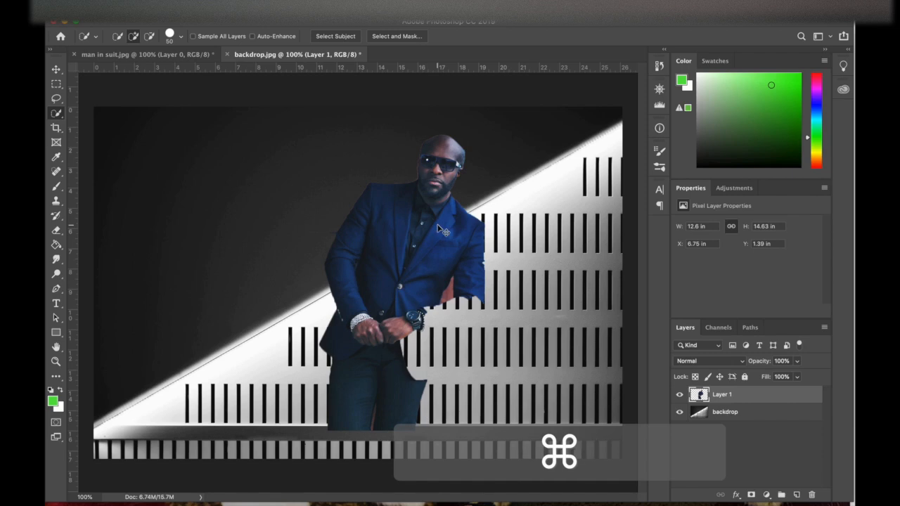
Try scaling the pasted man down to about 74% at the lower middle of the backdrop with Free Transform
{"action": "key", "text": "super+t"}
{"action": "left_click_drag", "start_coordinate": [437, 238], "coordinate": [459, 275]}
{"action": "left_click_drag", "start_coordinate": [501, 177], "coordinate": [446, 243]}
{"action": "left_click_drag", "start_coordinate": [412, 315], "coordinate": [465, 324]}
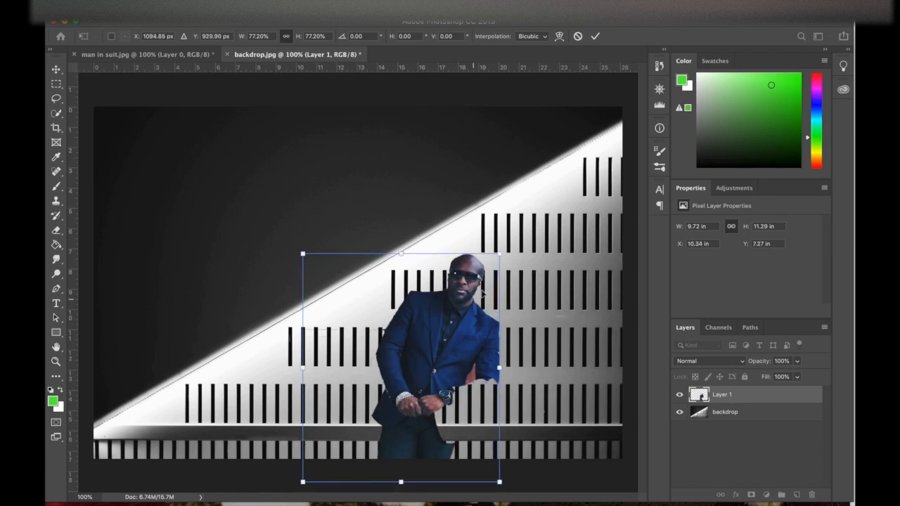
{"action": "left_click_drag", "start_coordinate": [496, 257], "coordinate": [490, 268]}
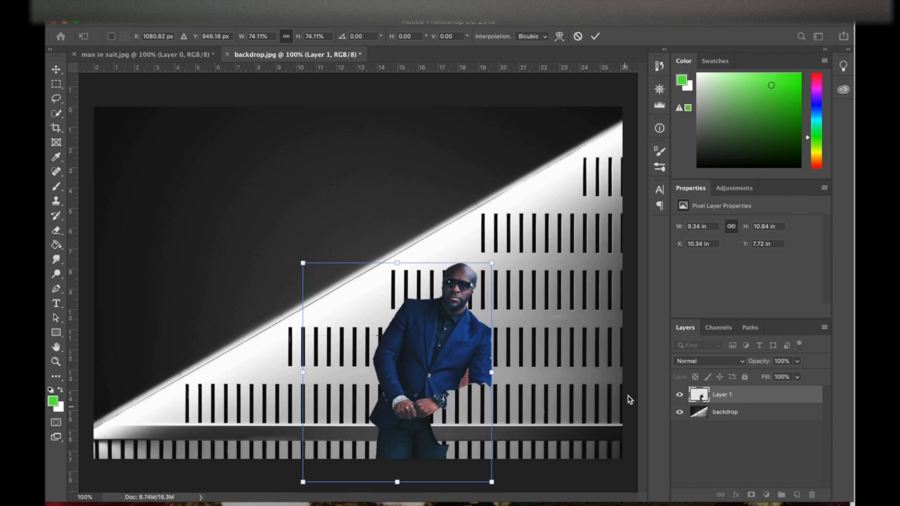
{"action": "left_click", "coordinate": [578, 35]}
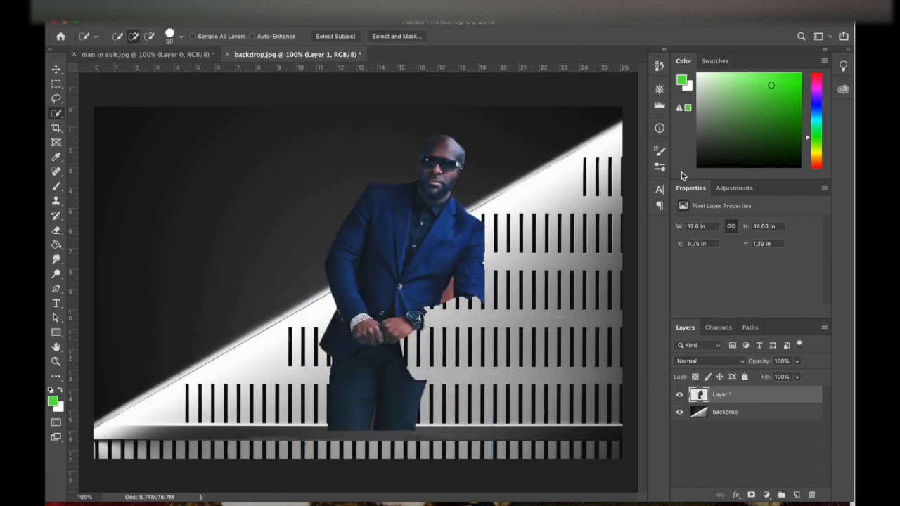
Delete the pasted man's layer from backdrop.jpg and clear the selection in man in suit.jpg
{"action": "key", "text": "BackSpace"}
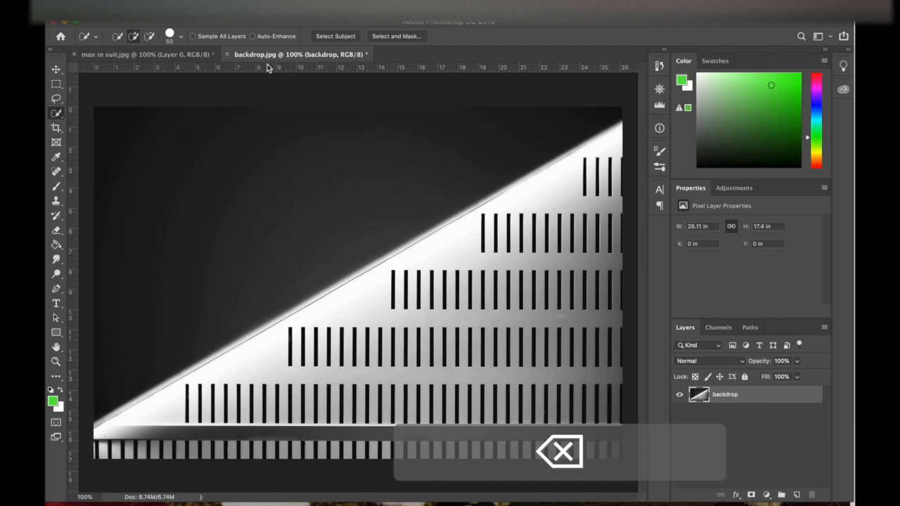
{"action": "left_click", "coordinate": [171, 56]}
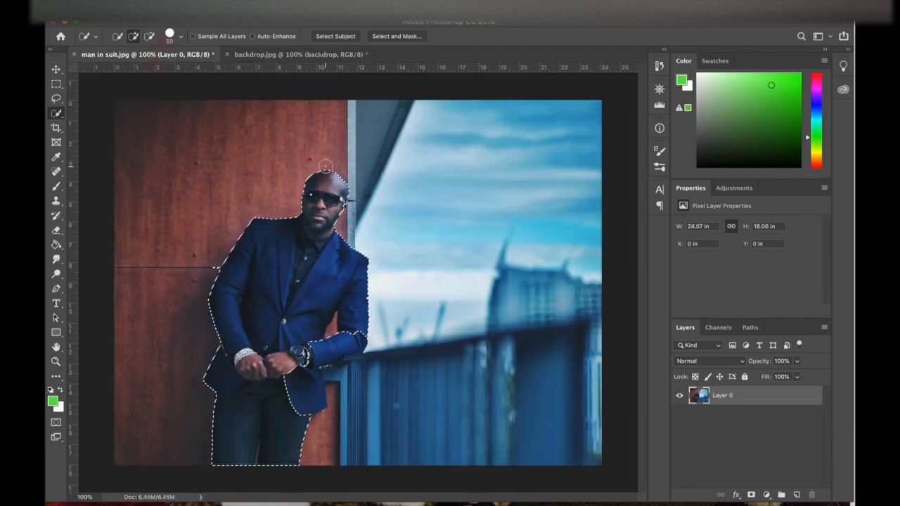
{"action": "key", "text": "super+d"}
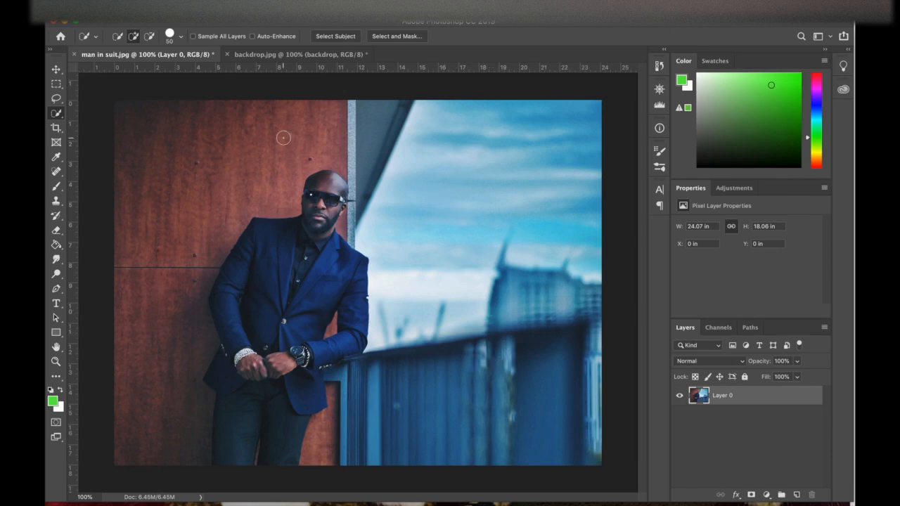
Place the man in suit image as an embedded smart object in backdrop.jpg, keeping its default size and position
{"action": "left_click", "coordinate": [267, 55]}
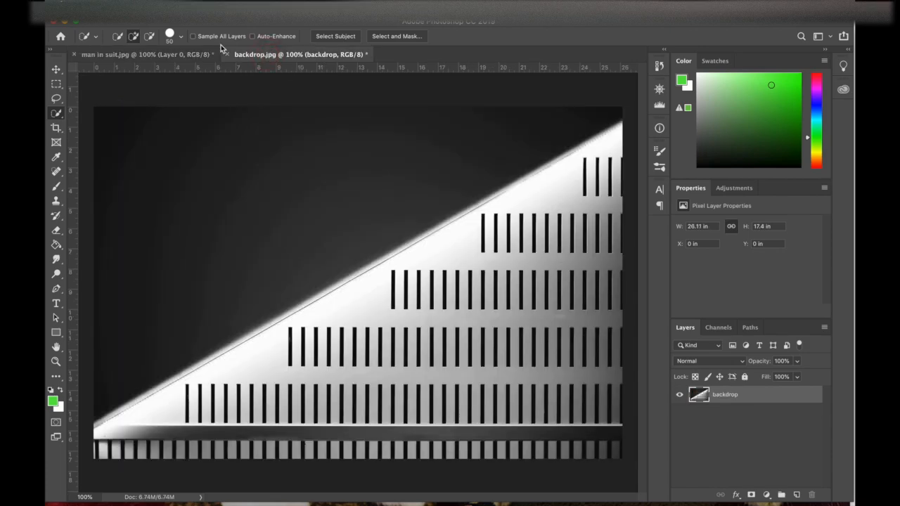
{"action": "left_click", "coordinate": [162, 54]}
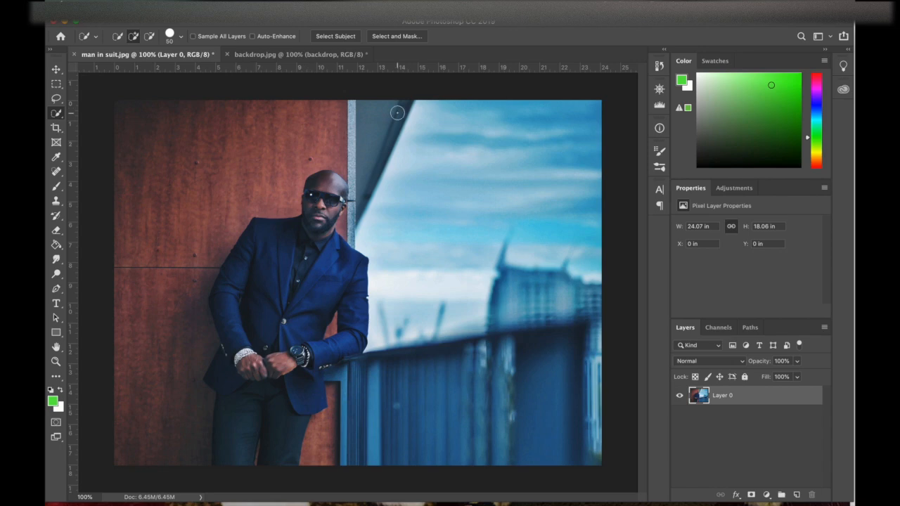
{"action": "left_click", "coordinate": [253, 55]}
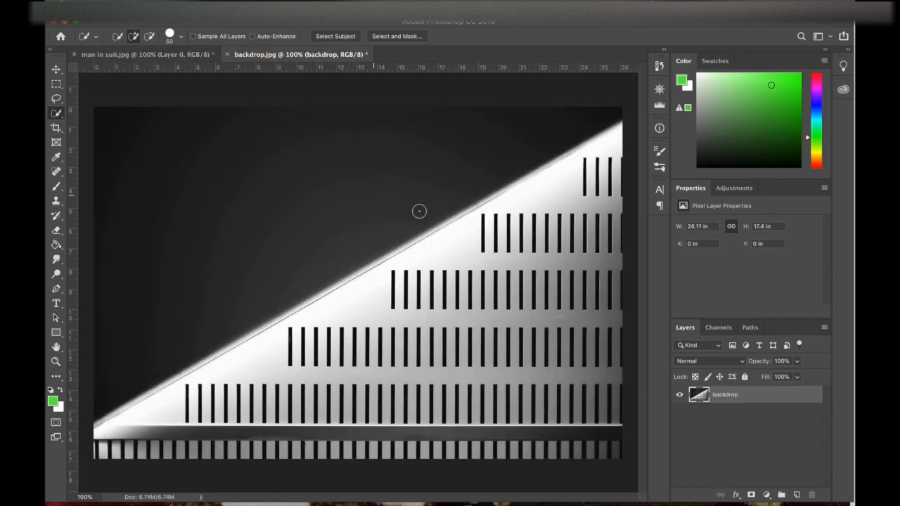
{"action": "left_click", "coordinate": [153, 9]}
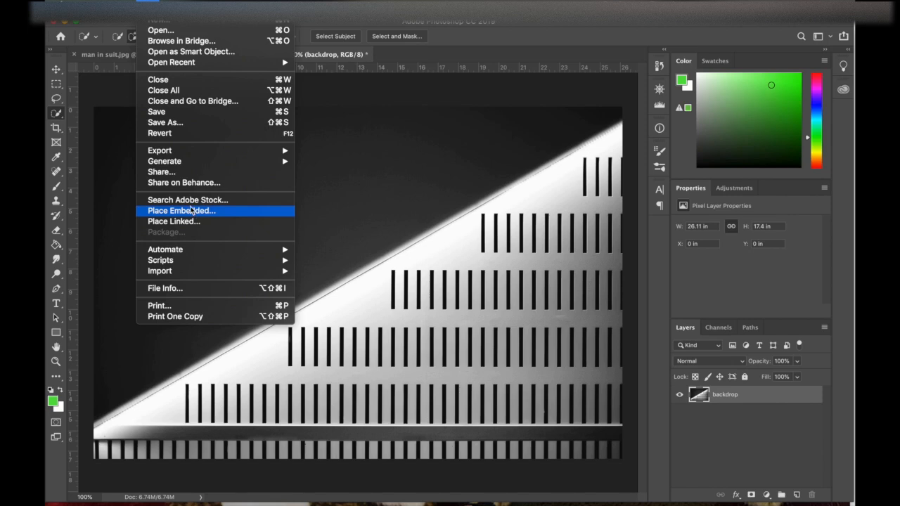
{"action": "left_click", "coordinate": [191, 210]}
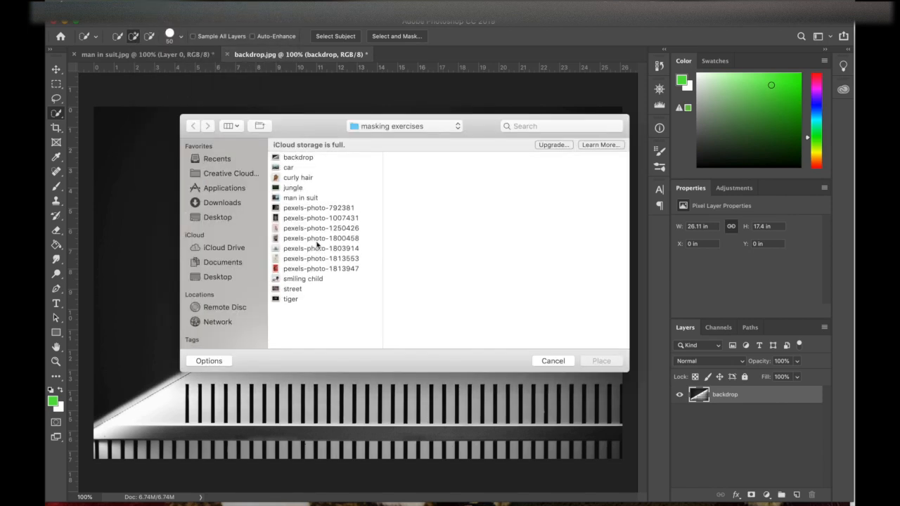
{"action": "left_click", "coordinate": [294, 199]}
{"action": "left_click", "coordinate": [601, 361]}
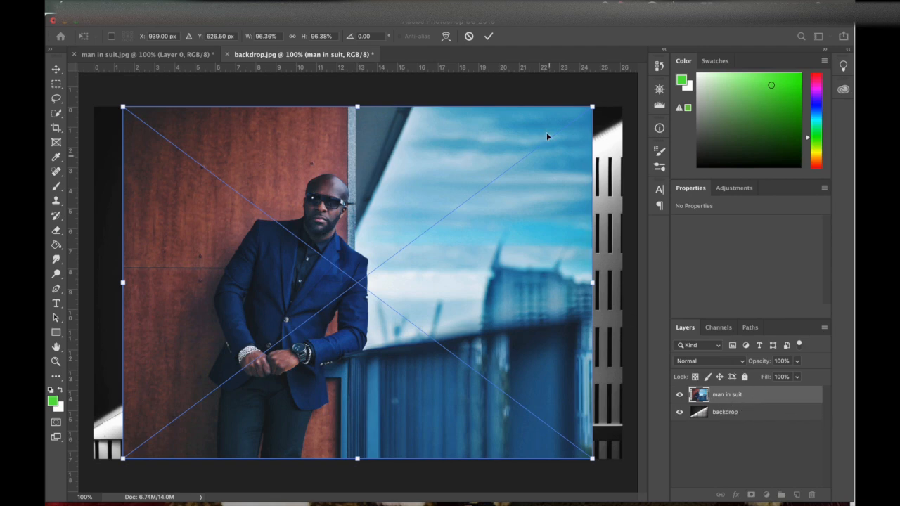
{"action": "left_click", "coordinate": [488, 37]}
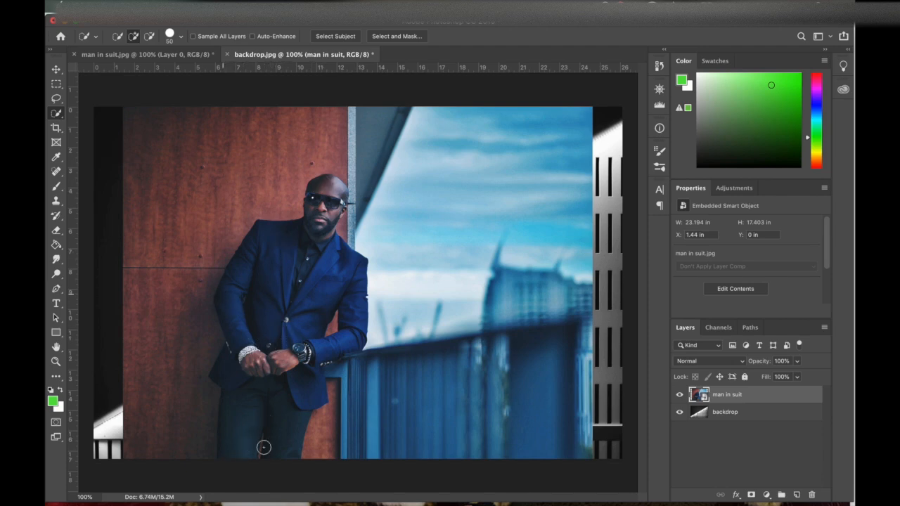
Select the man on the placed layer with the Quick Selection Tool and subtract the wooden wall beside him
{"action": "left_click_drag", "start_coordinate": [241, 459], "coordinate": [253, 385]}
{"action": "left_click_drag", "start_coordinate": [271, 352], "coordinate": [325, 197]}
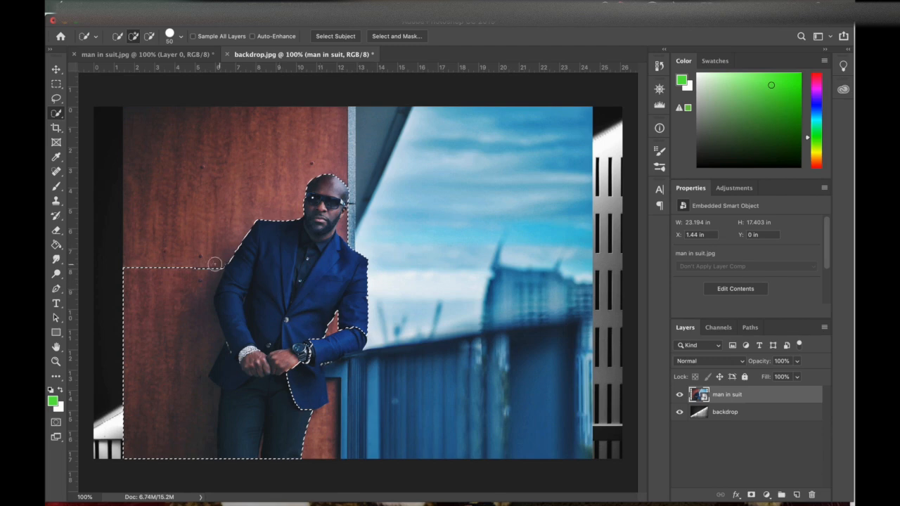
{"action": "key", "text": "alt"}
{"action": "mouse_move", "coordinate": [183, 261]}
{"action": "left_mouse_down"}
{"action": "mouse_move", "coordinate": [181, 301]}
{"action": "mouse_move", "coordinate": [194, 281]}
{"action": "mouse_move", "coordinate": [144, 318]}
{"action": "mouse_move", "coordinate": [143, 333]}
{"action": "mouse_move", "coordinate": [177, 341]}
{"action": "mouse_move", "coordinate": [184, 352]}
{"action": "mouse_move", "coordinate": [178, 405]}
{"action": "left_mouse_up"}
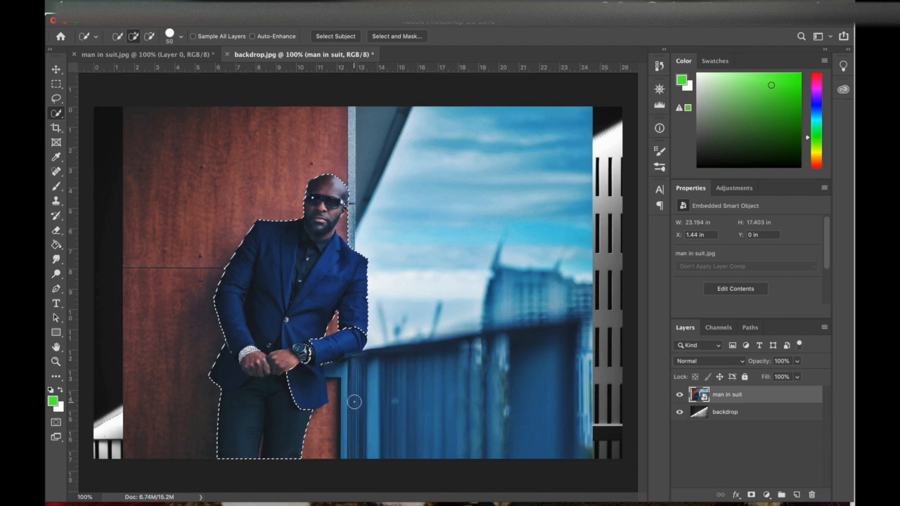
Reduce the selection brush to 40 and add the man's bent forearm and the jacket below it to the selection
{"action": "key", "text": "super+equal"}
{"action": "key", "text": "super+equal"}
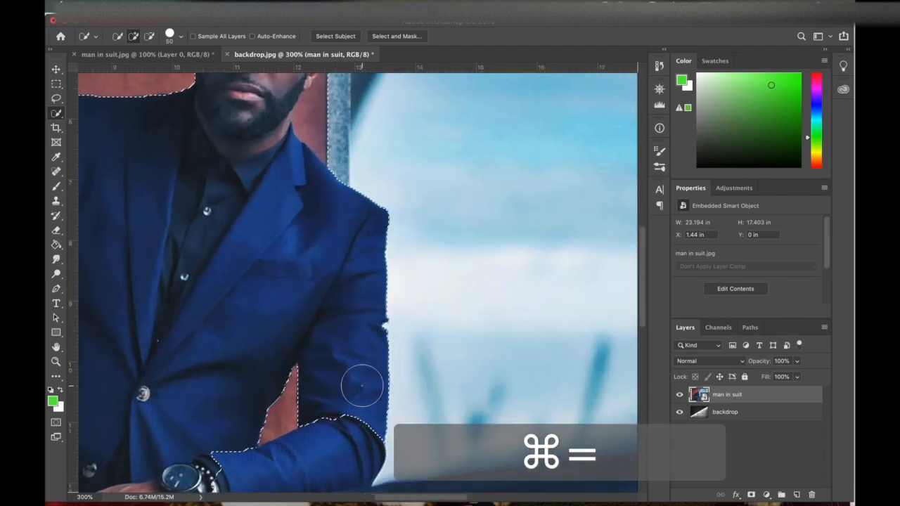
{"action": "key", "text": "bracketleft"}
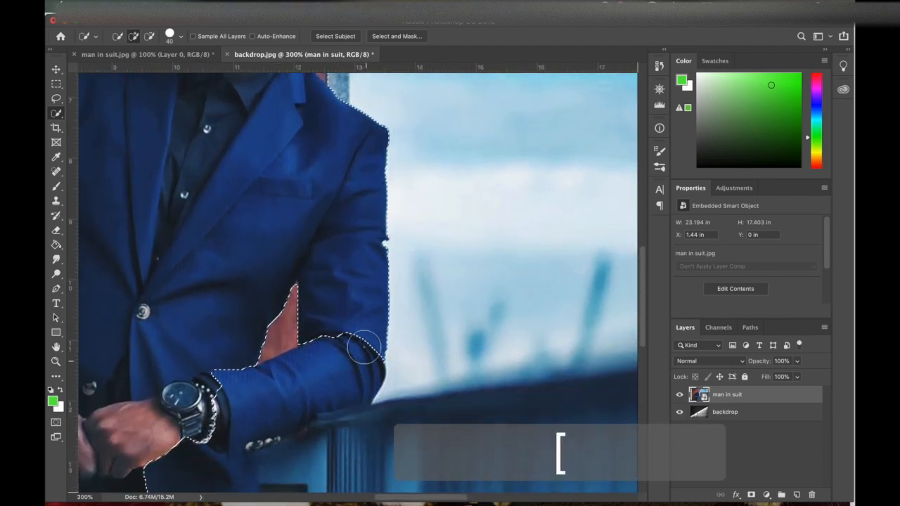
{"action": "left_click_drag", "start_coordinate": [357, 333], "coordinate": [331, 367]}
Subtract the blue fence and wall area beside the man's jacket and trousers from the selection
{"action": "scroll", "coordinate": [300, 386], "scroll_direction": "down", "scroll_amount": 4}
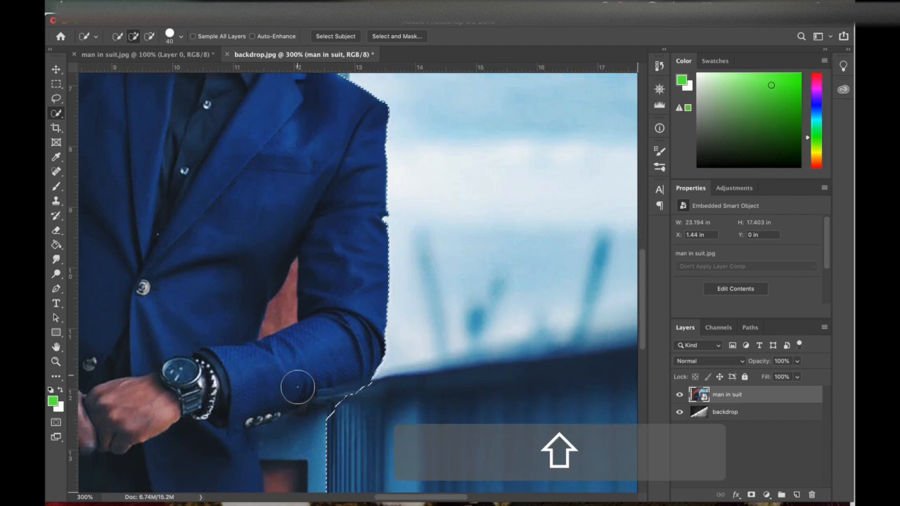
{"action": "scroll", "coordinate": [297, 384], "scroll_direction": "down", "scroll_amount": 3}
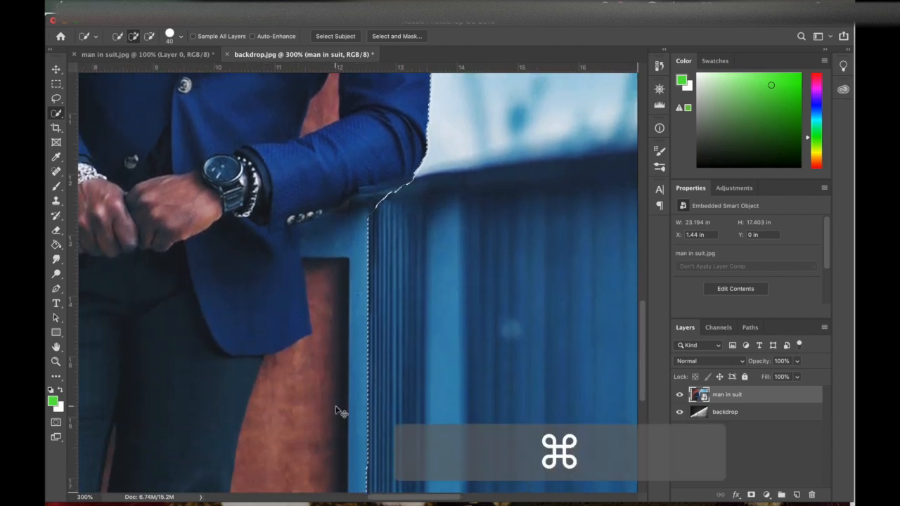
{"action": "key", "text": "super+minus"}
{"action": "key", "text": "alt"}
{"action": "mouse_move", "coordinate": [357, 415]}
{"action": "left_mouse_down"}
{"action": "mouse_move", "coordinate": [337, 391]}
{"action": "mouse_move", "coordinate": [366, 345]}
{"action": "mouse_move", "coordinate": [372, 297]}
{"action": "mouse_move", "coordinate": [343, 254]}
{"action": "mouse_move", "coordinate": [351, 238]}
{"action": "mouse_move", "coordinate": [367, 237]}
{"action": "left_mouse_up"}
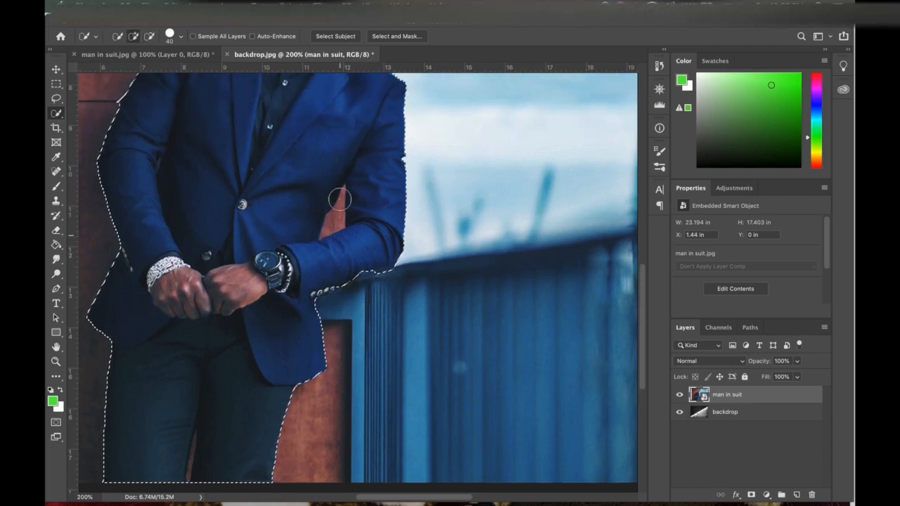
Reduce the selection brush to 8 and subtract the wooden wall gap between the man's bent arm and his jacket from the selection
{"action": "scroll", "coordinate": [339, 199], "scroll_direction": "up", "scroll_amount": 3}
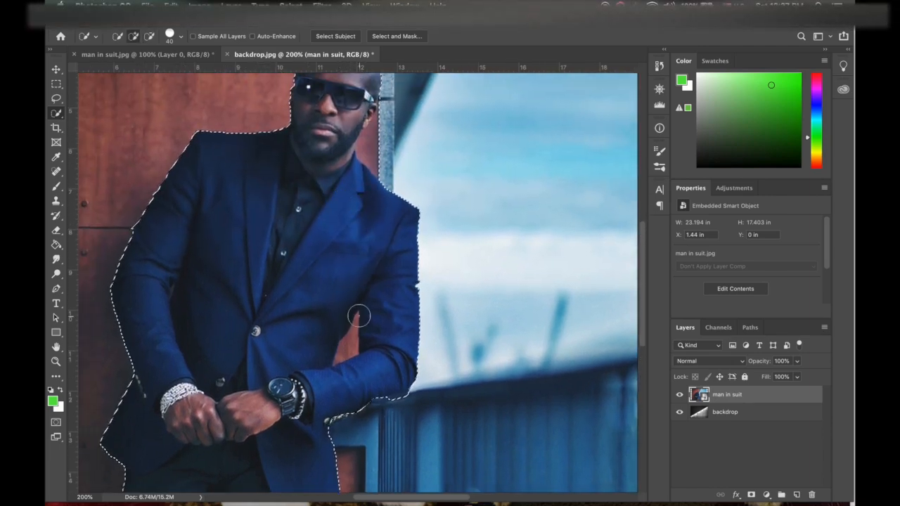
{"action": "key", "text": "super+equal"}
{"action": "key", "text": "super+equal"}
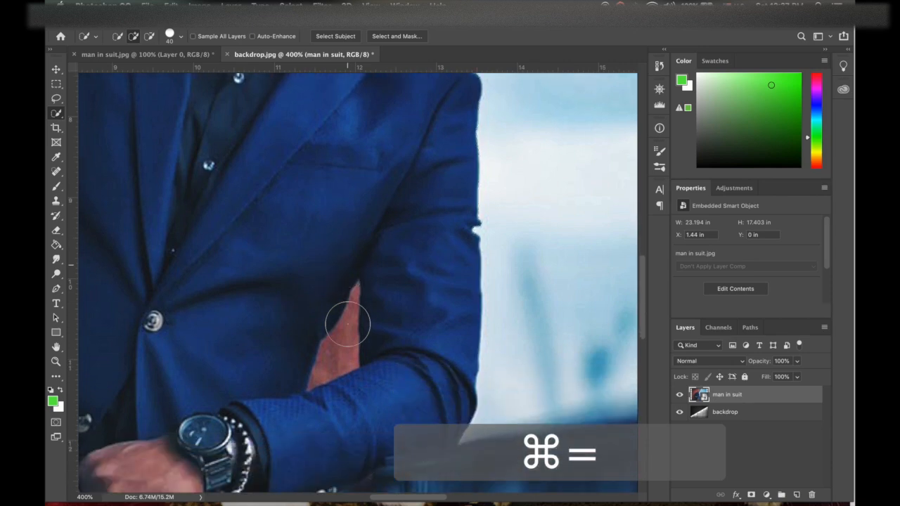
{"action": "key", "text": "bracketleft"}
{"action": "key", "text": "bracketleft"}
{"action": "key", "text": "bracketleft"}
{"action": "key", "text": "bracketleft"}
{"action": "key", "text": "bracketleft"}
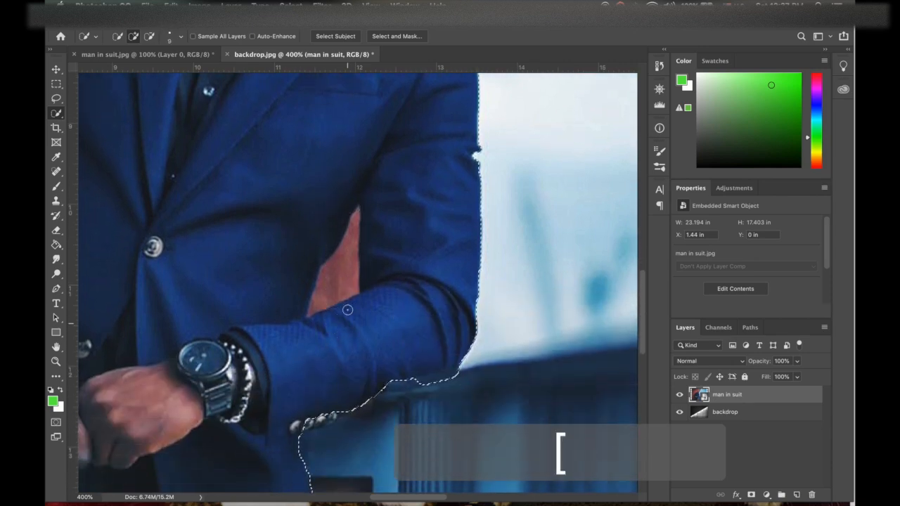
{"action": "key", "text": "bracketleft"}
{"action": "scroll", "coordinate": [348, 282], "scroll_direction": "up", "scroll_amount": 1}
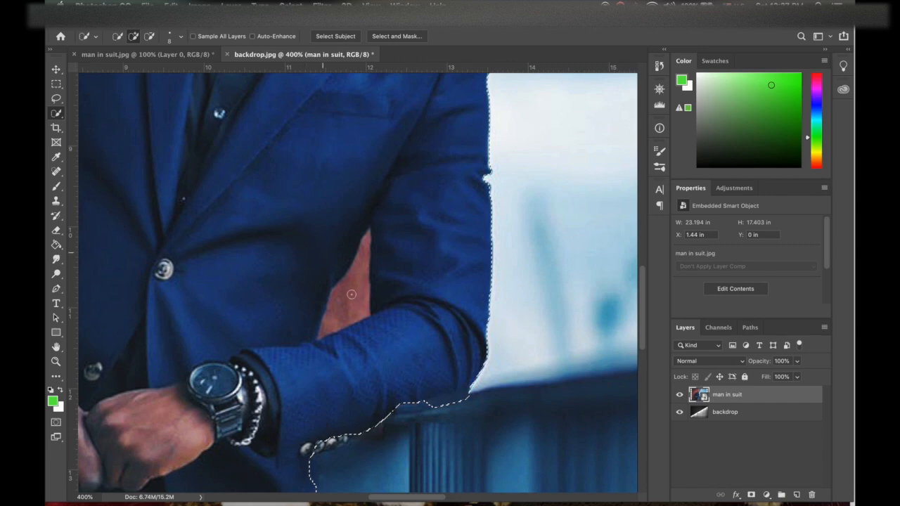
{"action": "key", "text": "alt"}
{"action": "left_click_drag", "start_coordinate": [351, 296], "coordinate": [322, 333]}
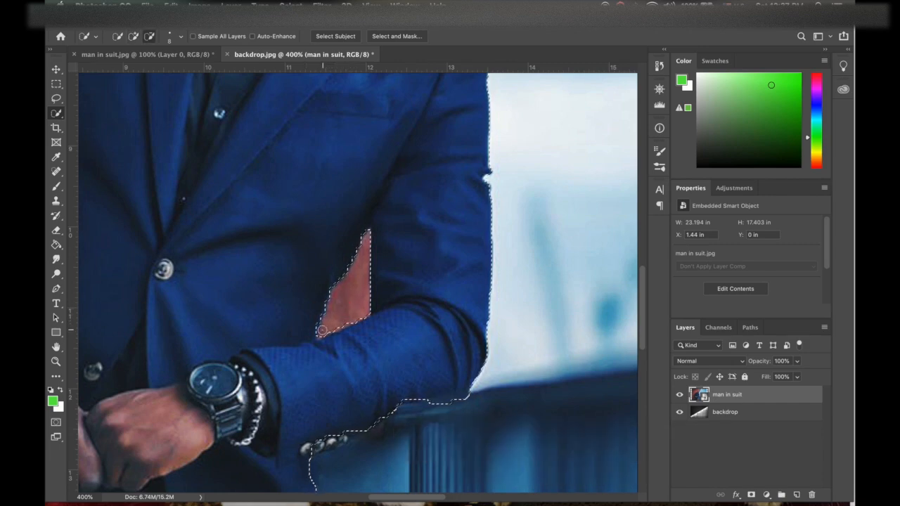
Subtract the wall beside the man's neck and jaw from the selection and refine the selection edge around his ear
{"action": "key", "text": "super+minus"}
{"action": "key", "text": "super+minus"}
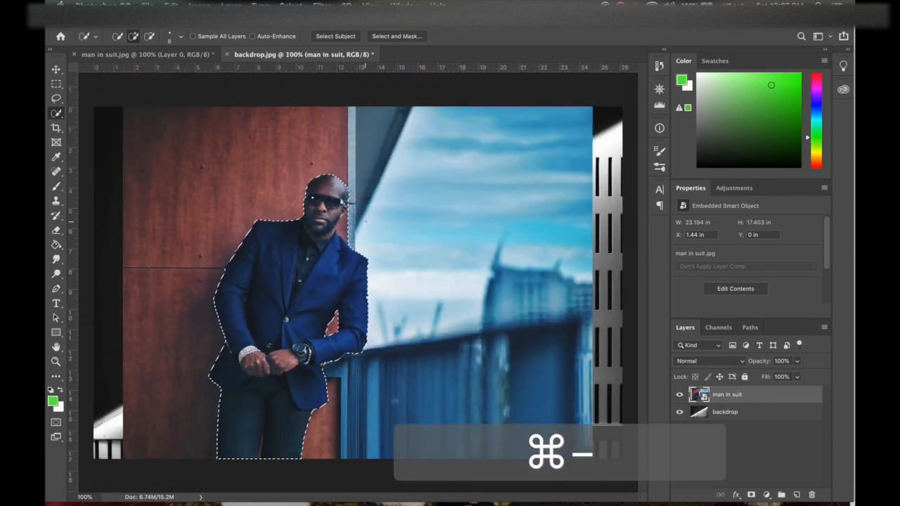
{"action": "key", "text": "super+equal"}
{"action": "key", "text": "super+equal"}
{"action": "scroll", "coordinate": [365, 222], "scroll_direction": "up", "scroll_amount": 3}
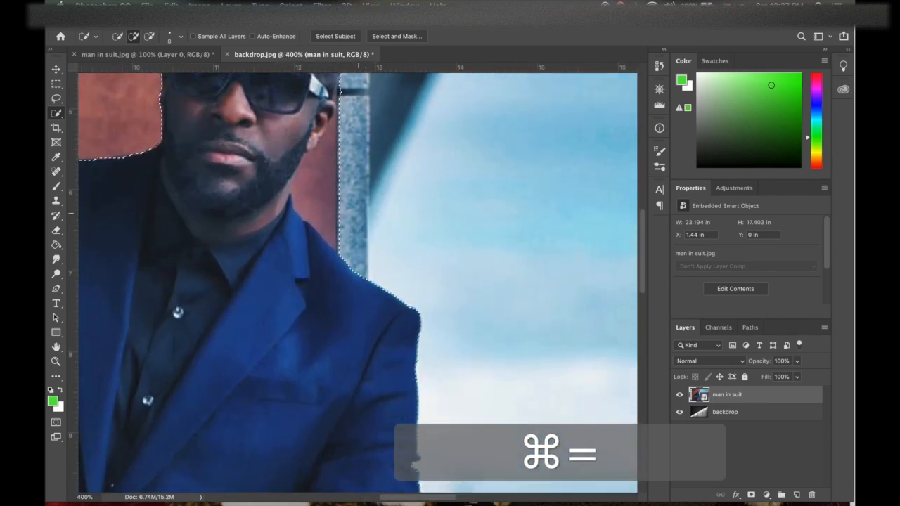
{"action": "left_click", "coordinate": [331, 215], "text": "alt"}
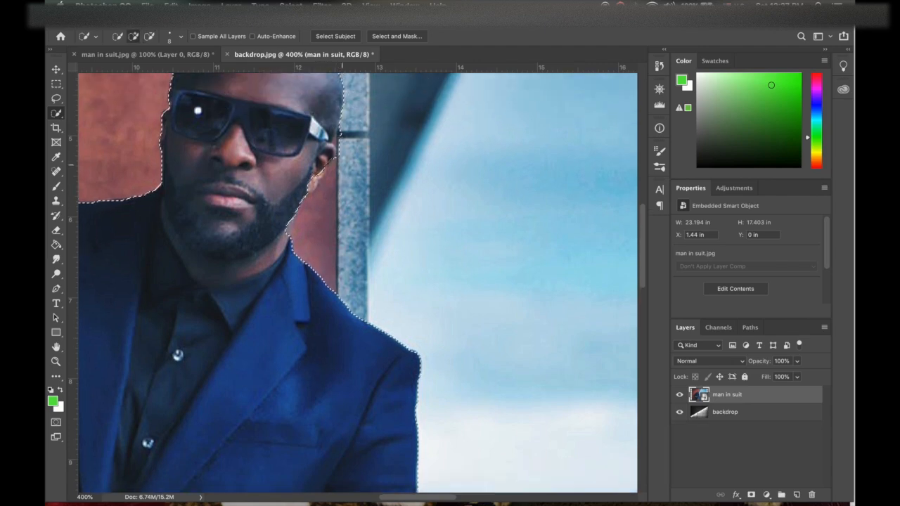
{"action": "scroll", "coordinate": [318, 196], "scroll_direction": "up", "scroll_amount": 2}
{"action": "key", "text": "shift"}
{"action": "key", "text": "alt"}
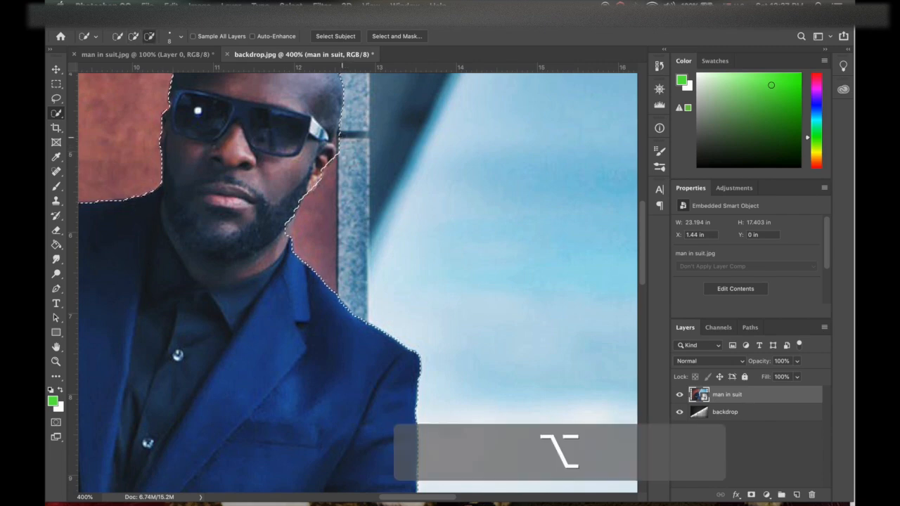
{"action": "left_click", "coordinate": [340, 139], "text": "alt"}
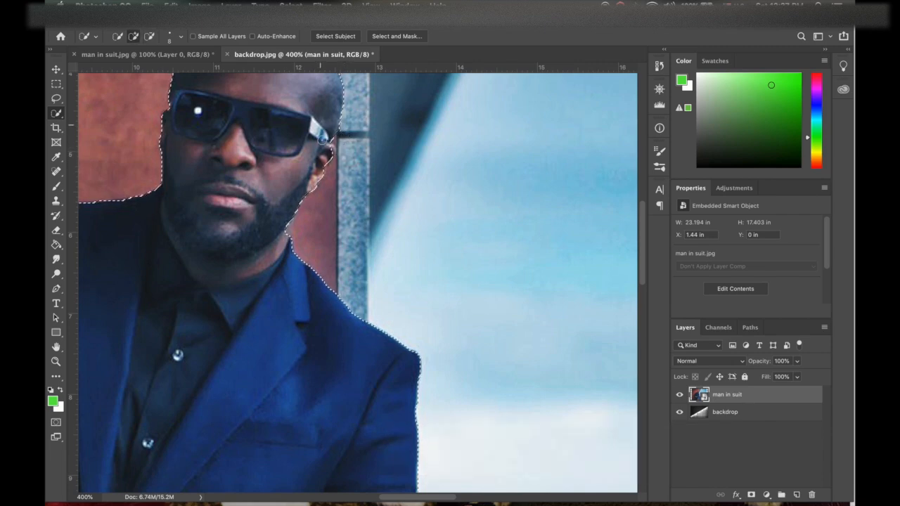
{"action": "key", "text": "shift"}
Reduce the selection brush to 3 and subtract the narrow wall gap between the man's trouser legs from the selection
{"action": "scroll", "coordinate": [288, 129], "scroll_direction": "left", "scroll_amount": 5}
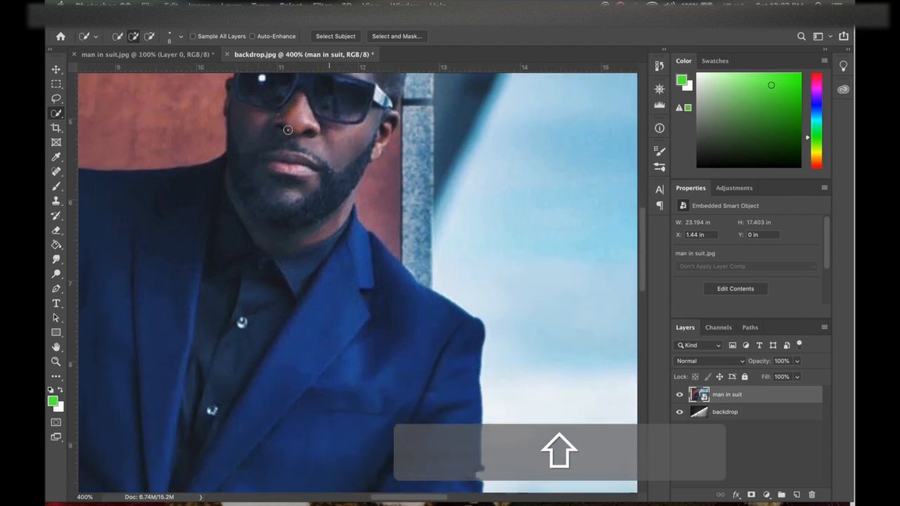
{"action": "scroll", "coordinate": [287, 129], "scroll_direction": "down", "scroll_amount": 5}
{"action": "key", "text": "super+minus"}
{"action": "key", "text": "super+minus"}
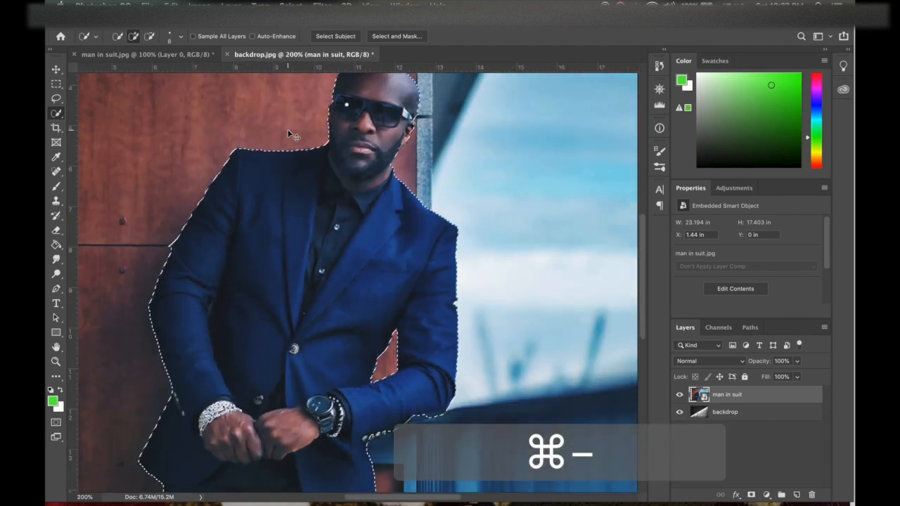
{"action": "scroll", "coordinate": [288, 131], "scroll_direction": "down", "scroll_amount": 5}
{"action": "scroll", "coordinate": [288, 132], "scroll_direction": "left", "scroll_amount": 2}
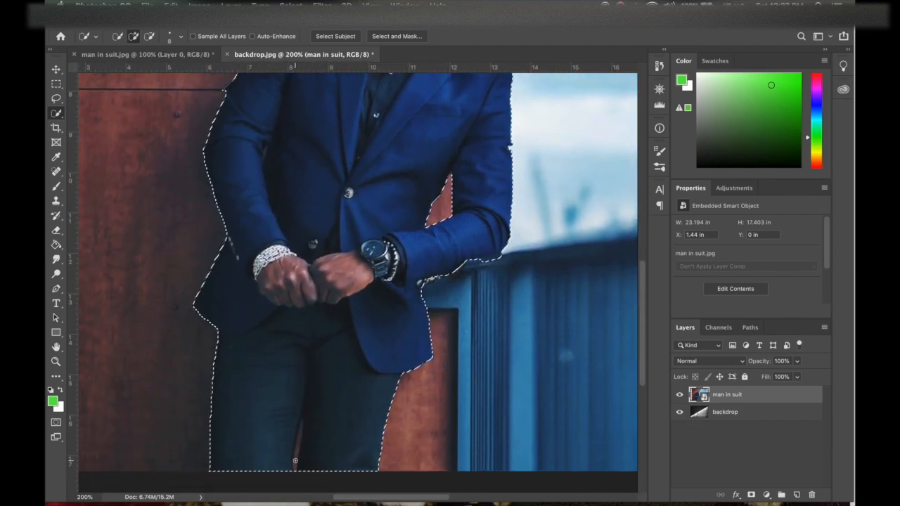
{"action": "key", "text": "super+equal"}
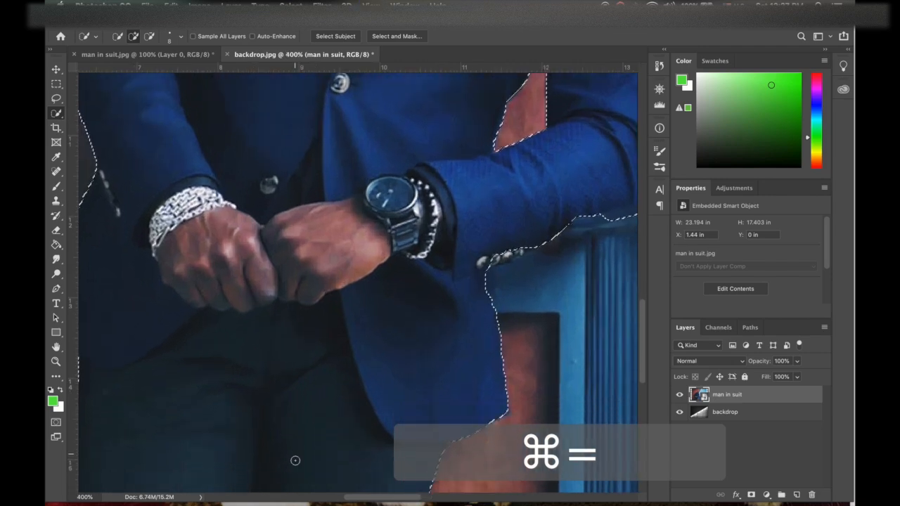
{"action": "scroll", "coordinate": [296, 460], "scroll_direction": "down", "scroll_amount": 5}
{"action": "key", "text": "super+equal"}
{"action": "scroll", "coordinate": [295, 460], "scroll_direction": "down", "scroll_amount": 3}
{"action": "scroll", "coordinate": [295, 460], "scroll_direction": "left", "scroll_amount": 2}
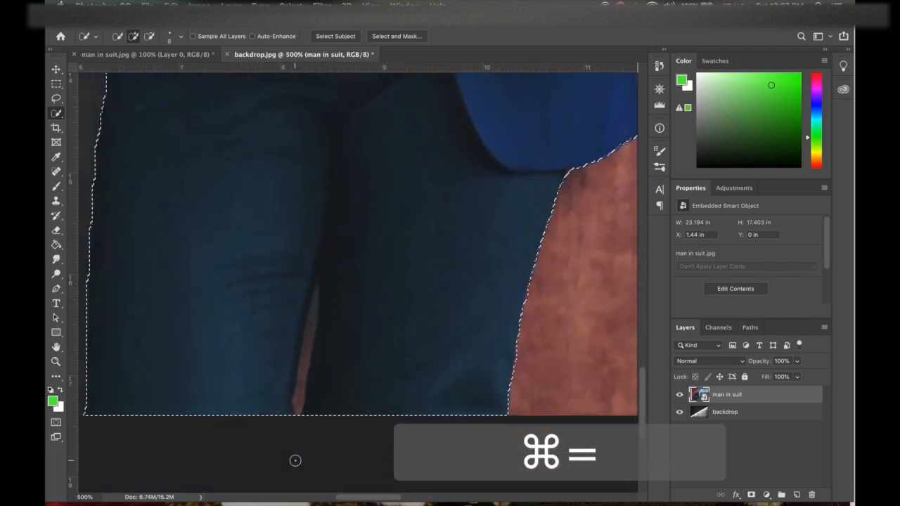
{"action": "key", "text": "bracketleft"}
{"action": "key", "text": "bracketleft"}
{"action": "key", "text": "bracketleft"}
{"action": "key", "text": "bracketleft"}
{"action": "key", "text": "bracketleft"}
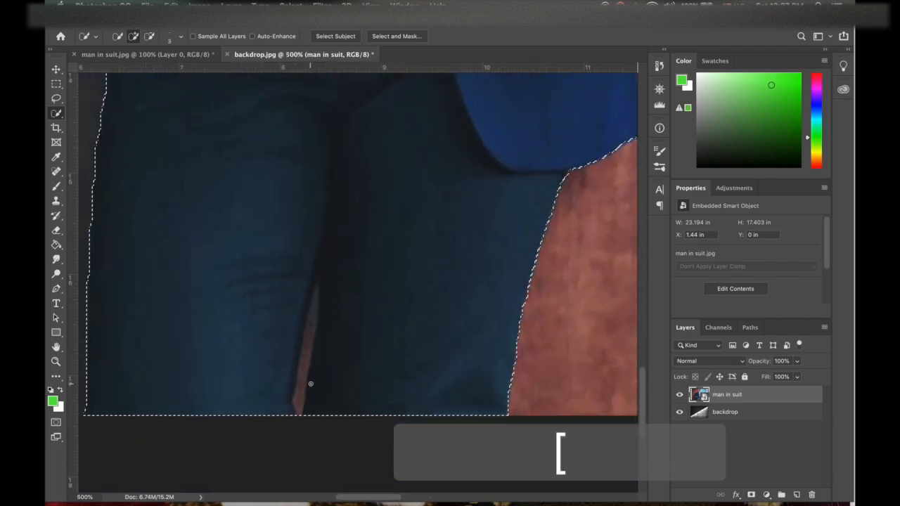
{"action": "key", "text": "shift"}
{"action": "left_click", "coordinate": [300, 410], "text": "shift"}
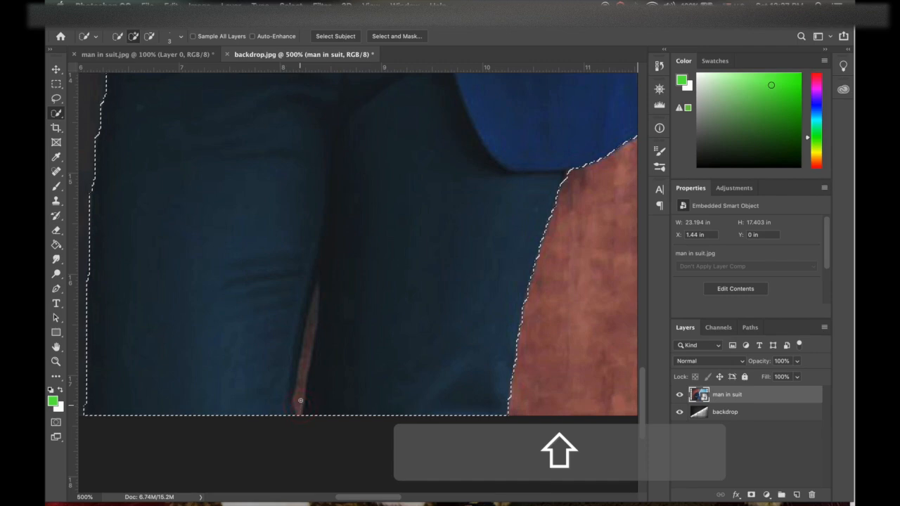
{"action": "left_click", "coordinate": [300, 401], "text": "alt"}
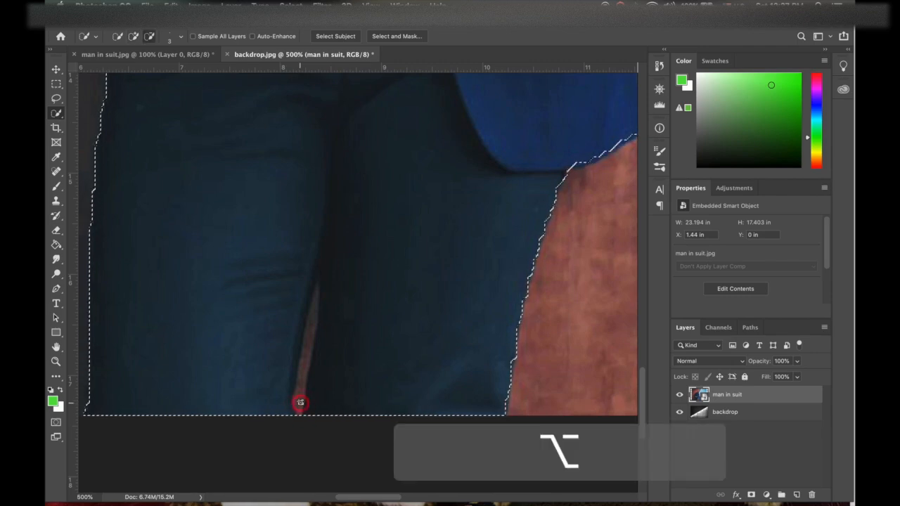
{"action": "left_click_drag", "start_coordinate": [298, 398], "coordinate": [316, 285]}
Open the man's selection in the Select and Mask workspace
{"action": "key", "text": "super+minus"}
{"action": "key", "text": "super+minus"}
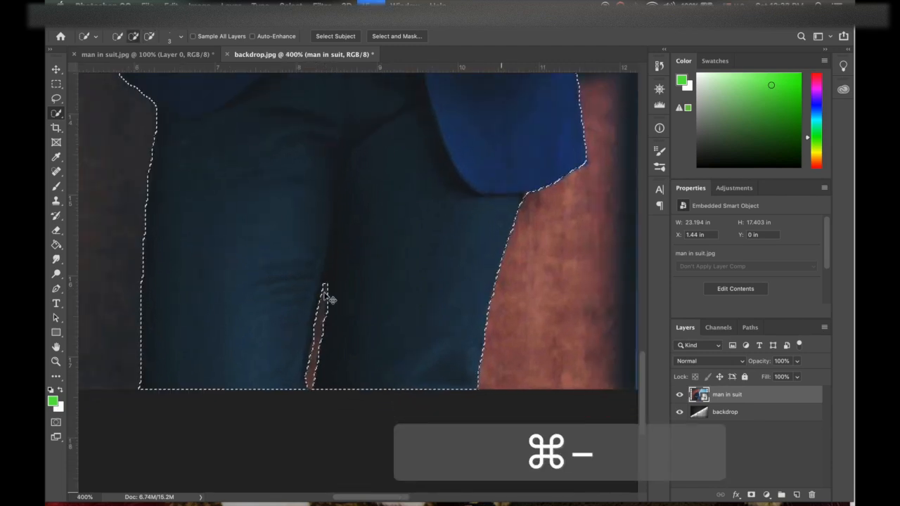
{"action": "key", "text": "super+minus"}
{"action": "scroll", "coordinate": [328, 298], "scroll_direction": "up", "scroll_amount": 5}
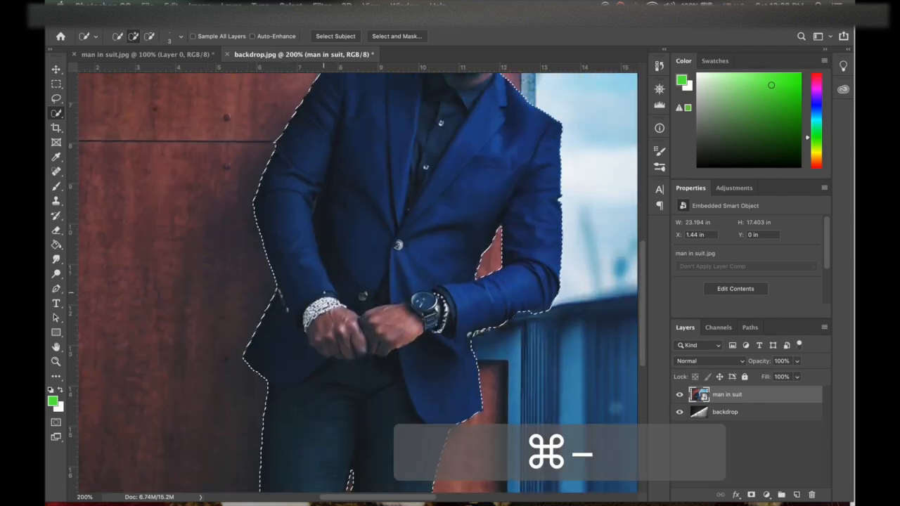
{"action": "scroll", "coordinate": [357, 283], "scroll_direction": "up", "scroll_amount": 3}
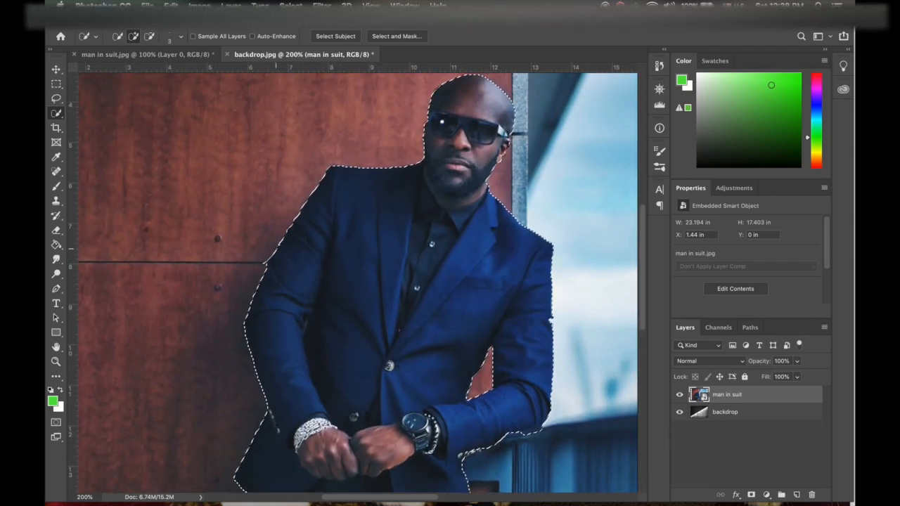
{"action": "left_click", "coordinate": [398, 36]}
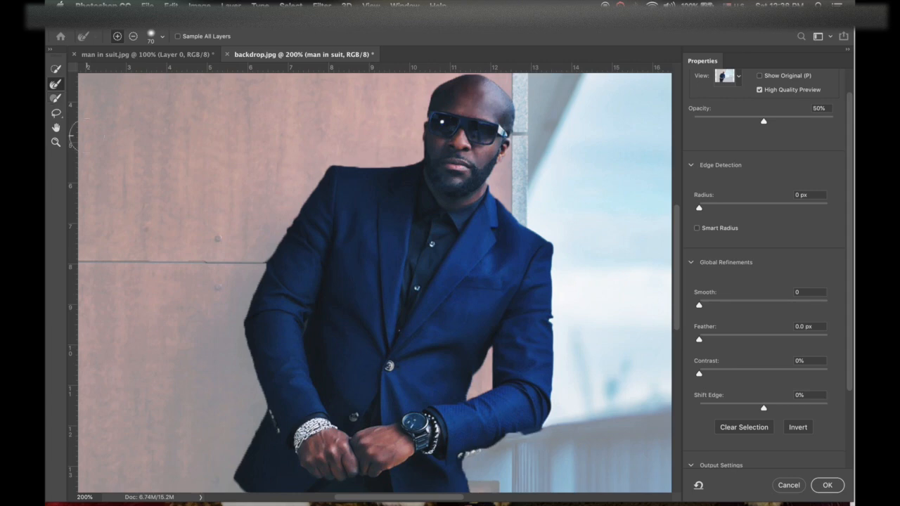
Enable Smart Radius and set the edge detection radius to 6 px for the man's selection
{"action": "scroll", "coordinate": [409, 210], "scroll_direction": "down", "scroll_amount": 5}
{"action": "scroll", "coordinate": [409, 211], "scroll_direction": "right", "scroll_amount": 3}
{"action": "scroll", "coordinate": [409, 210], "scroll_direction": "up", "scroll_amount": 6}
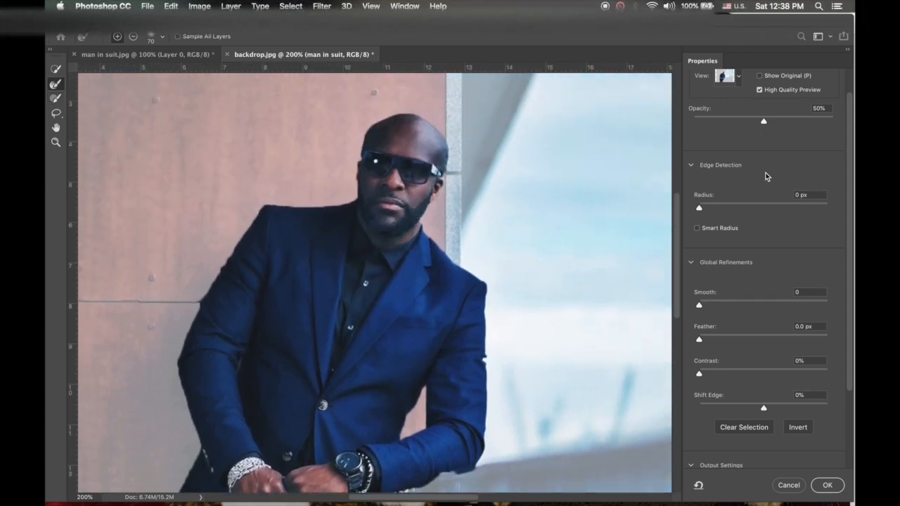
{"action": "scroll", "coordinate": [766, 183], "scroll_direction": "up", "scroll_amount": 2}
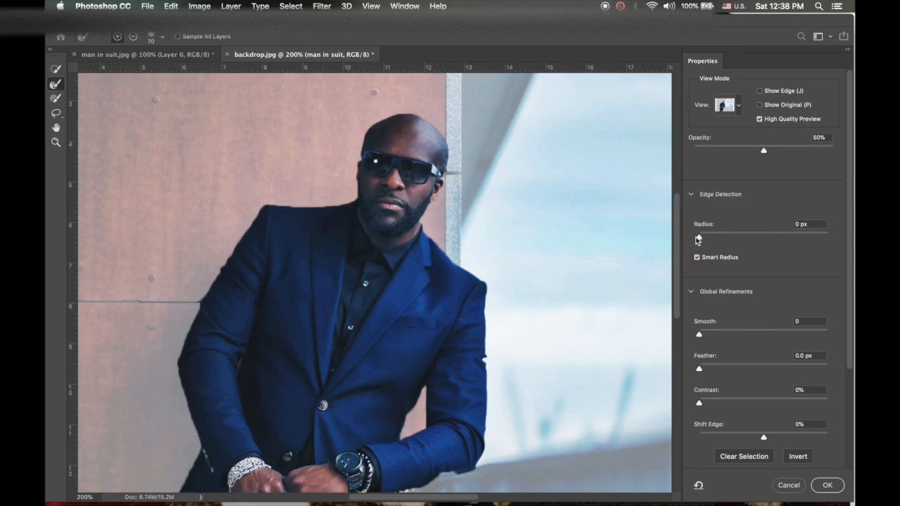
{"action": "left_click_drag", "start_coordinate": [699, 239], "coordinate": [714, 239]}
{"action": "key", "text": "super+equal"}
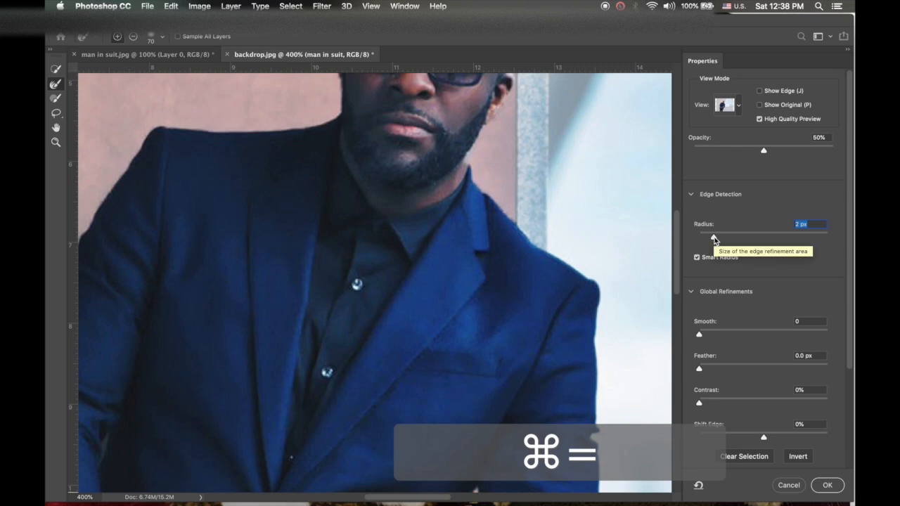
{"action": "key", "text": "super+equal"}
{"action": "scroll", "coordinate": [628, 217], "scroll_direction": "up", "scroll_amount": 1}
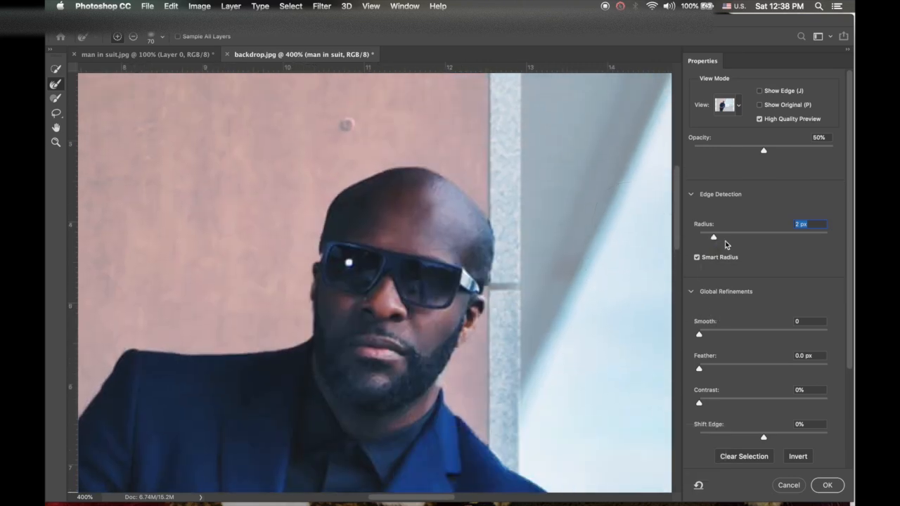
{"action": "left_click_drag", "start_coordinate": [715, 238], "coordinate": [736, 242]}
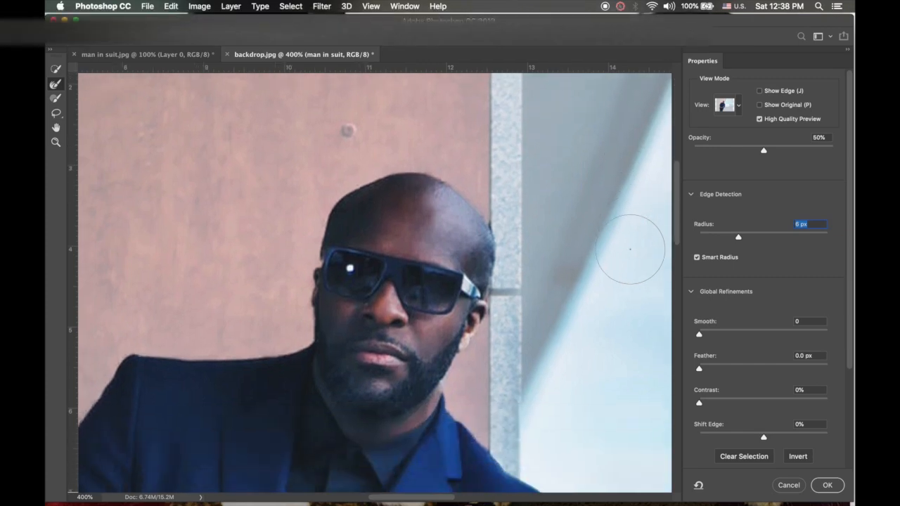
Switch the selection preview to Onion Skin and set its transparency to 73%
{"action": "scroll", "coordinate": [630, 248], "scroll_direction": "down", "scroll_amount": 3}
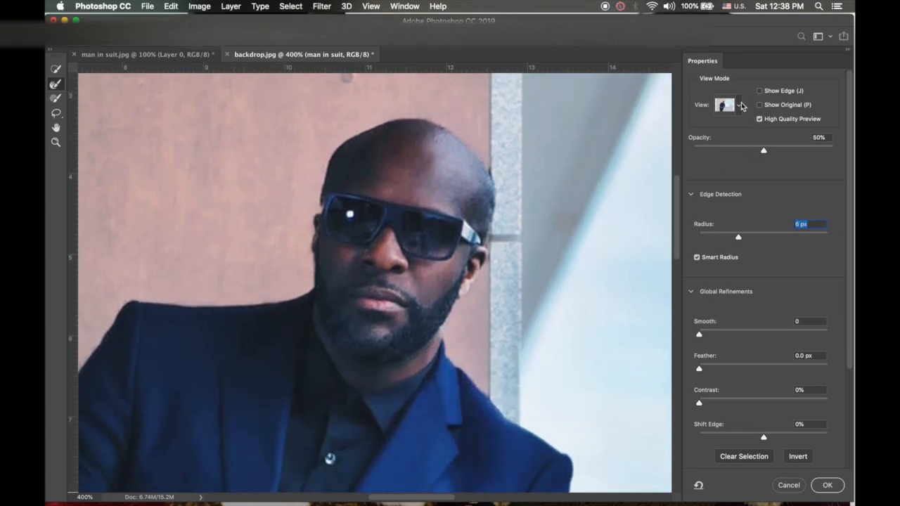
{"action": "left_click", "coordinate": [741, 106]}
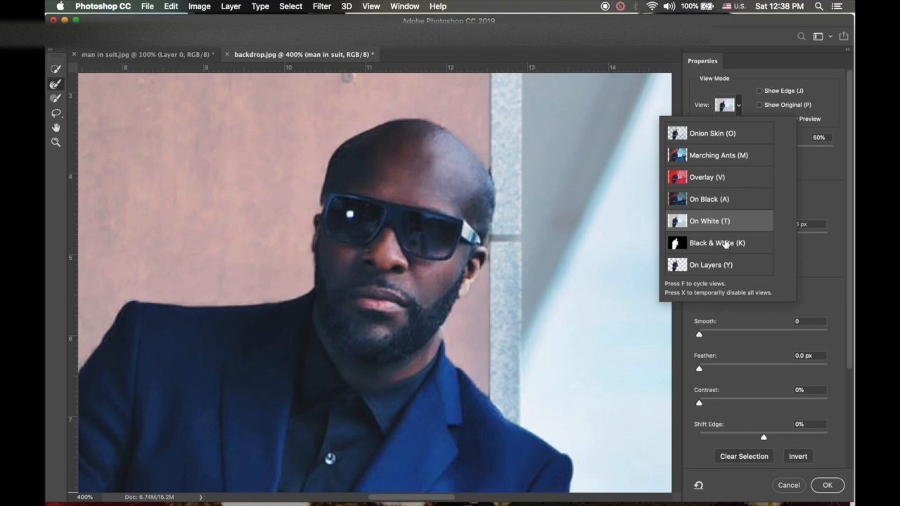
{"action": "left_click", "coordinate": [703, 181]}
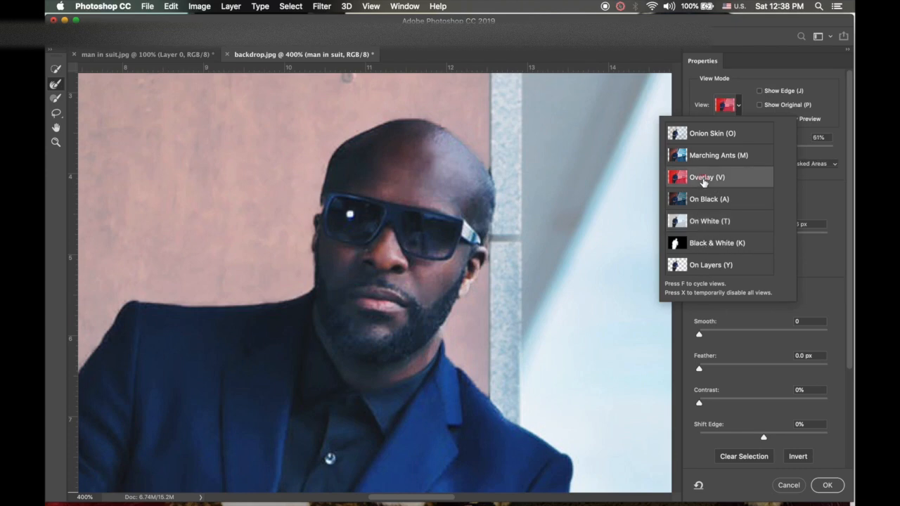
{"action": "left_click", "coordinate": [702, 134]}
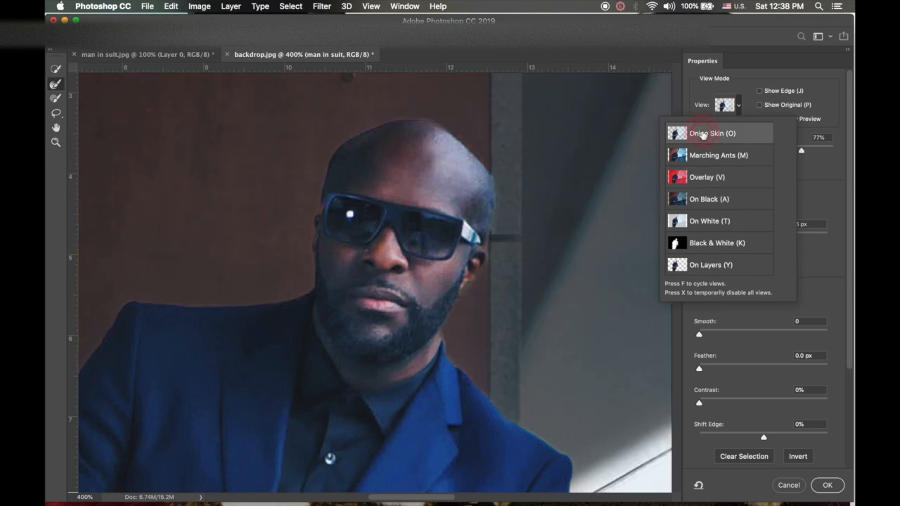
{"action": "left_click", "coordinate": [802, 153]}
{"action": "mouse_move", "coordinate": [802, 149]}
{"action": "left_mouse_down"}
{"action": "mouse_move", "coordinate": [774, 152]}
{"action": "mouse_move", "coordinate": [796, 151]}
{"action": "left_mouse_up"}
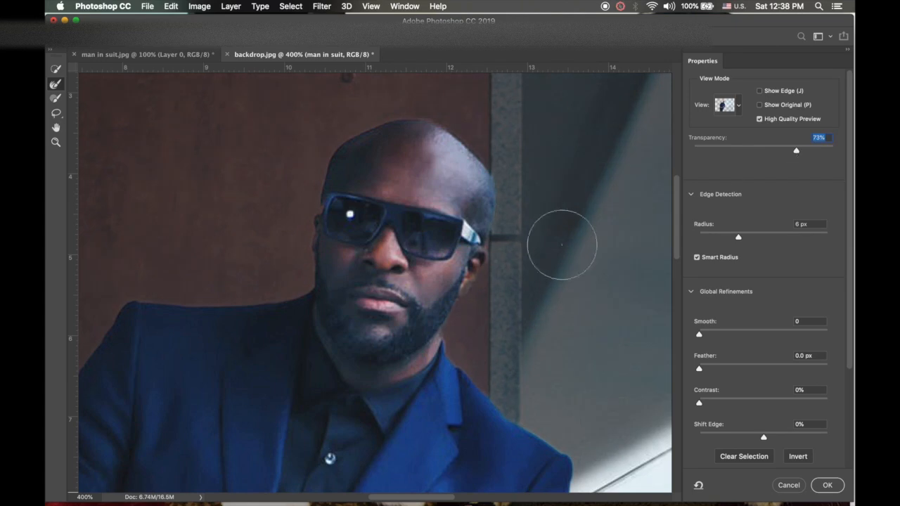
Set the selection's global refinements to a Smooth value of 7 and a Feather of 0.2 px
{"action": "scroll", "coordinate": [562, 244], "scroll_direction": "down", "scroll_amount": 10}
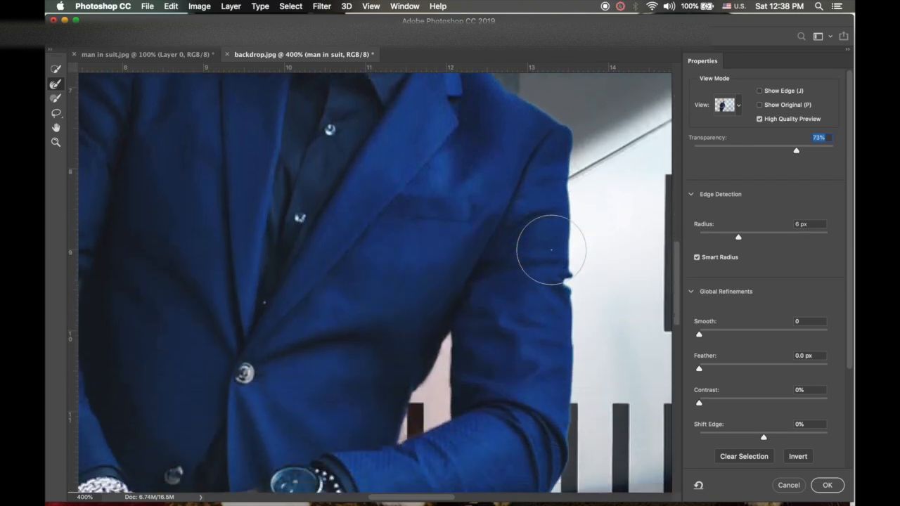
{"action": "scroll", "coordinate": [551, 249], "scroll_direction": "down", "scroll_amount": 8}
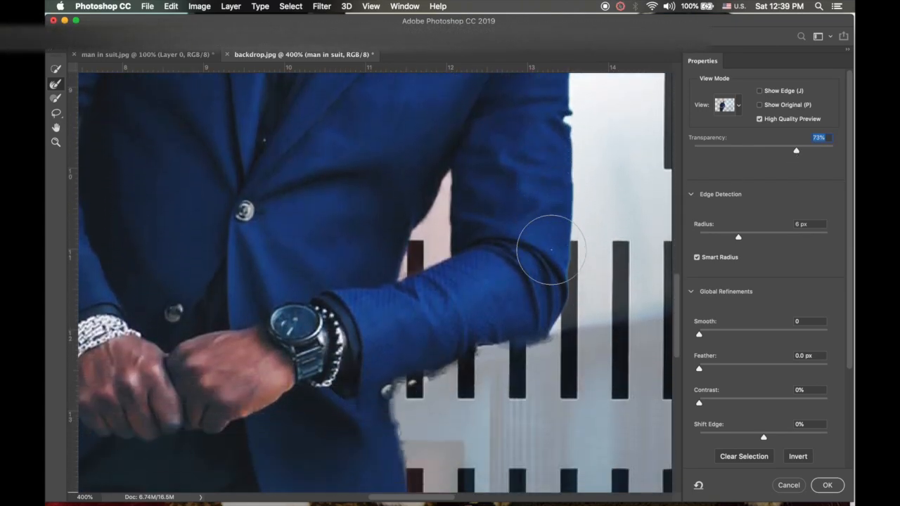
{"action": "mouse_move", "coordinate": [551, 249]}
{"action": "left_mouse_down"}
{"action": "mouse_move", "coordinate": [552, 336]}
{"action": "mouse_move", "coordinate": [515, 355]}
{"action": "mouse_move", "coordinate": [558, 336]}
{"action": "mouse_move", "coordinate": [457, 360]}
{"action": "mouse_move", "coordinate": [536, 334]}
{"action": "mouse_move", "coordinate": [474, 349]}
{"action": "mouse_move", "coordinate": [534, 310]}
{"action": "left_mouse_up"}
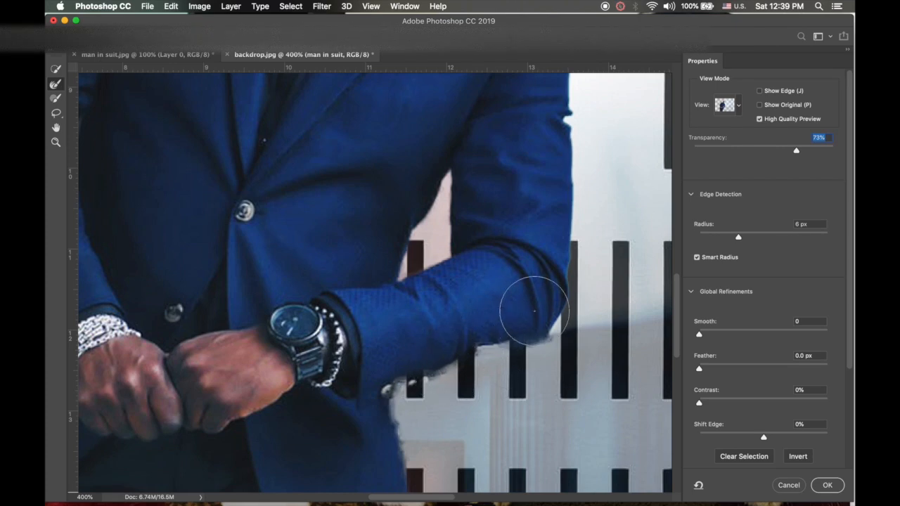
{"action": "key", "text": "super+minus"}
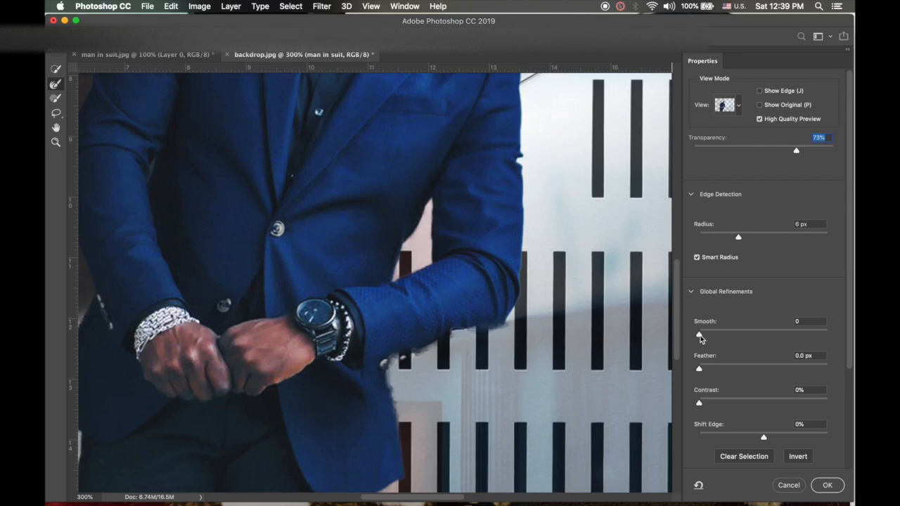
{"action": "mouse_move", "coordinate": [700, 337]}
{"action": "left_mouse_down"}
{"action": "mouse_move", "coordinate": [716, 334]}
{"action": "mouse_move", "coordinate": [699, 340]}
{"action": "mouse_move", "coordinate": [708, 336]}
{"action": "left_mouse_up"}
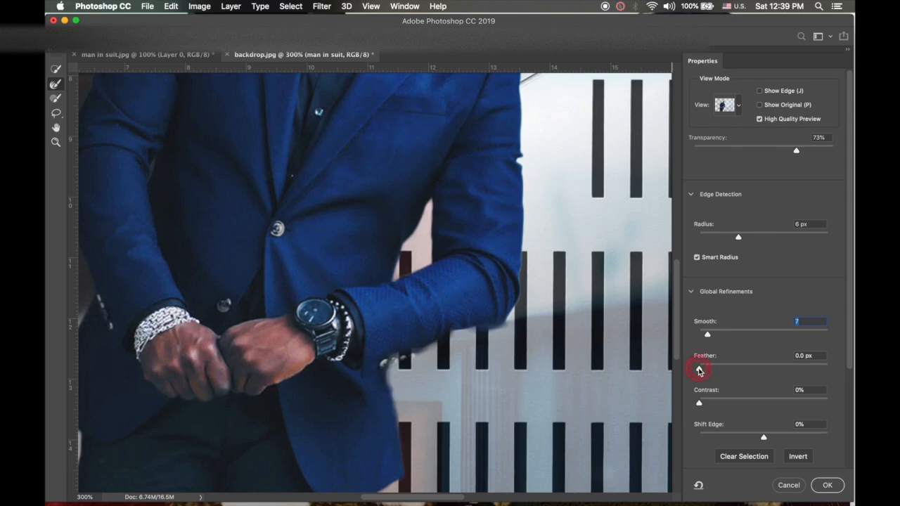
{"action": "mouse_move", "coordinate": [698, 371]}
{"action": "left_mouse_down"}
{"action": "mouse_move", "coordinate": [724, 371]}
{"action": "mouse_move", "coordinate": [703, 371]}
{"action": "left_mouse_up"}
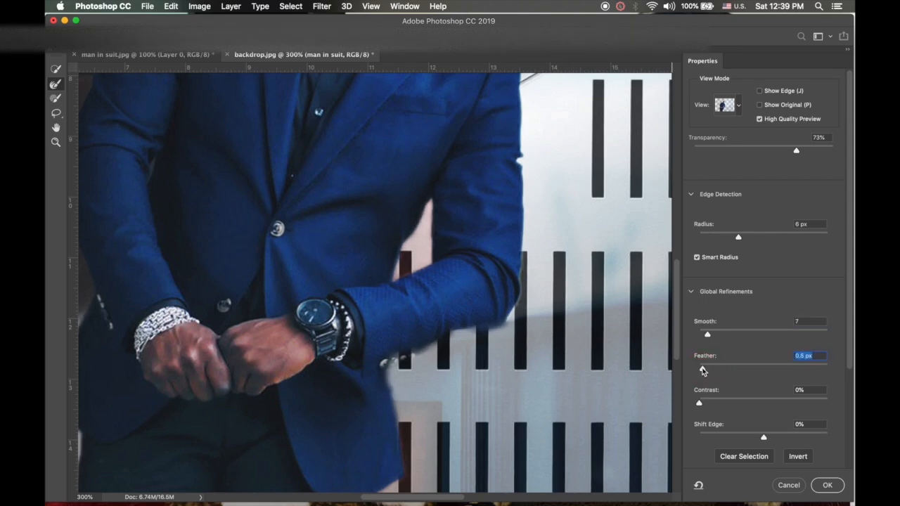
Set the selection's edge Contrast to 4% and Shift Edge to -9%
{"action": "left_click_drag", "start_coordinate": [700, 402], "coordinate": [703, 403]}
{"action": "scroll", "coordinate": [590, 389], "scroll_direction": "left", "scroll_amount": 3}
{"action": "scroll", "coordinate": [591, 389], "scroll_direction": "down", "scroll_amount": 2}
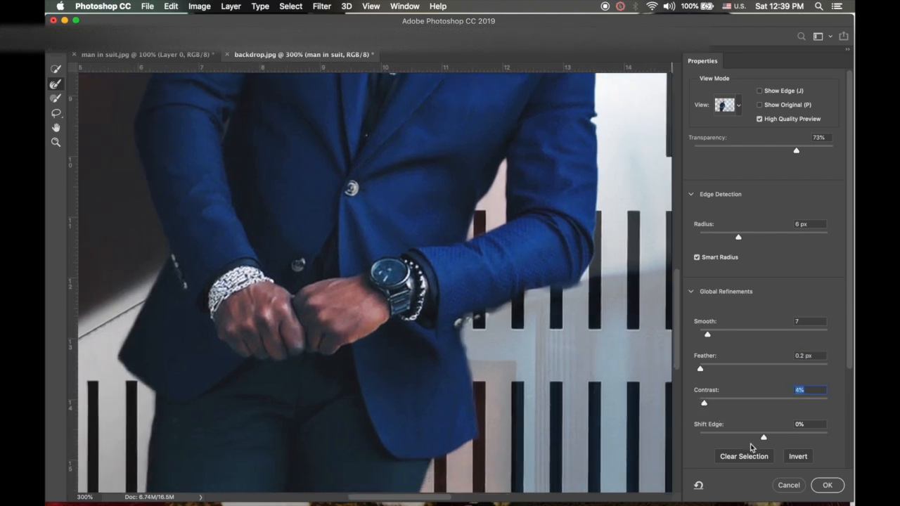
{"action": "mouse_move", "coordinate": [765, 437]}
{"action": "left_mouse_down"}
{"action": "mouse_move", "coordinate": [715, 441]}
{"action": "mouse_move", "coordinate": [785, 435]}
{"action": "mouse_move", "coordinate": [757, 440]}
{"action": "left_mouse_up"}
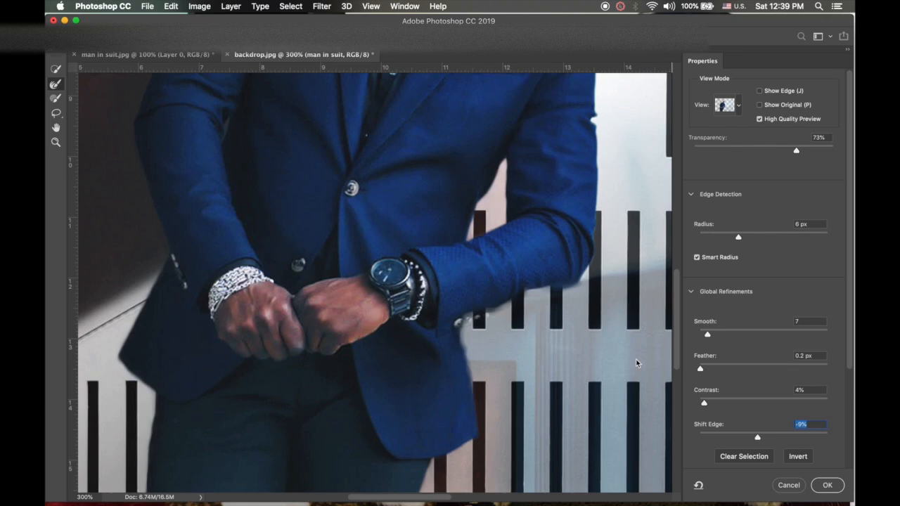
Inspect the refined selection edges along the man's jacket, hands, trousers and head
{"action": "key", "text": "super+minus"}
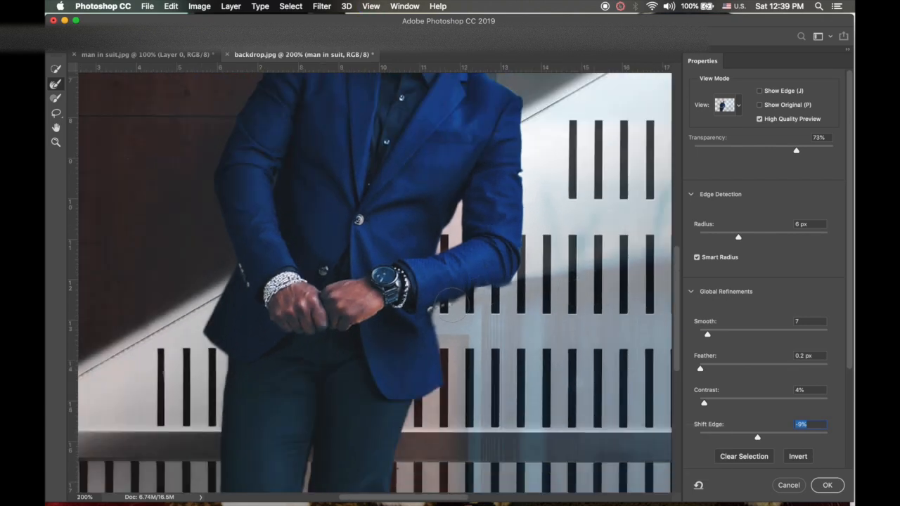
{"action": "scroll", "coordinate": [443, 319], "scroll_direction": "down", "scroll_amount": 5}
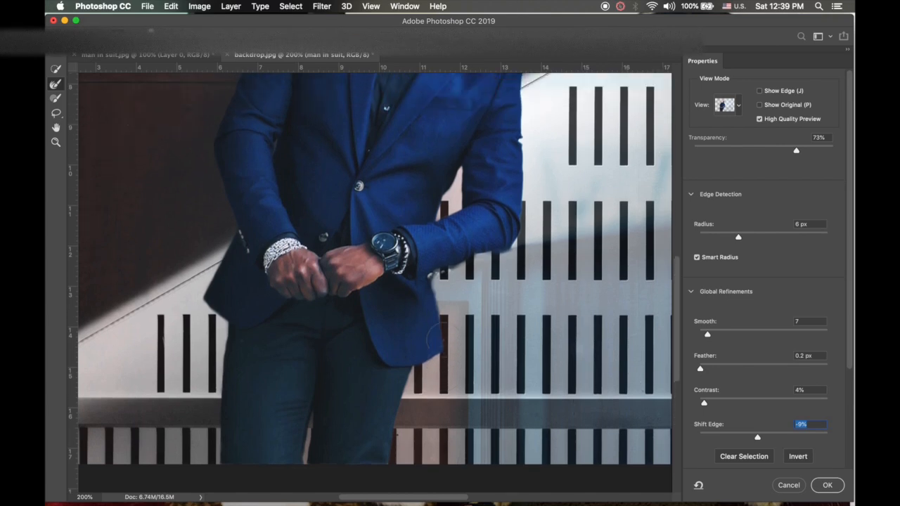
{"action": "scroll", "coordinate": [434, 340], "scroll_direction": "up", "scroll_amount": 3}
{"action": "scroll", "coordinate": [292, 304], "scroll_direction": "left", "scroll_amount": 3}
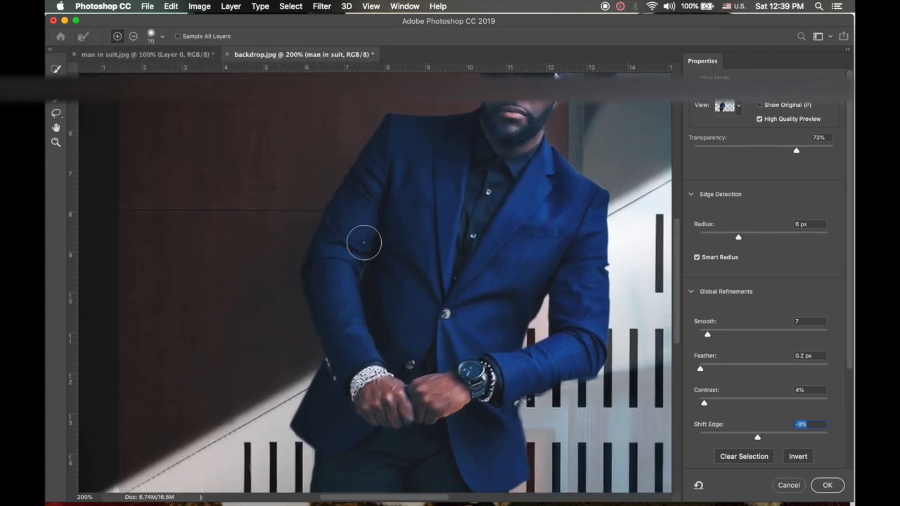
{"action": "scroll", "coordinate": [420, 217], "scroll_direction": "up", "scroll_amount": 5}
{"action": "scroll", "coordinate": [419, 217], "scroll_direction": "right", "scroll_amount": 2}
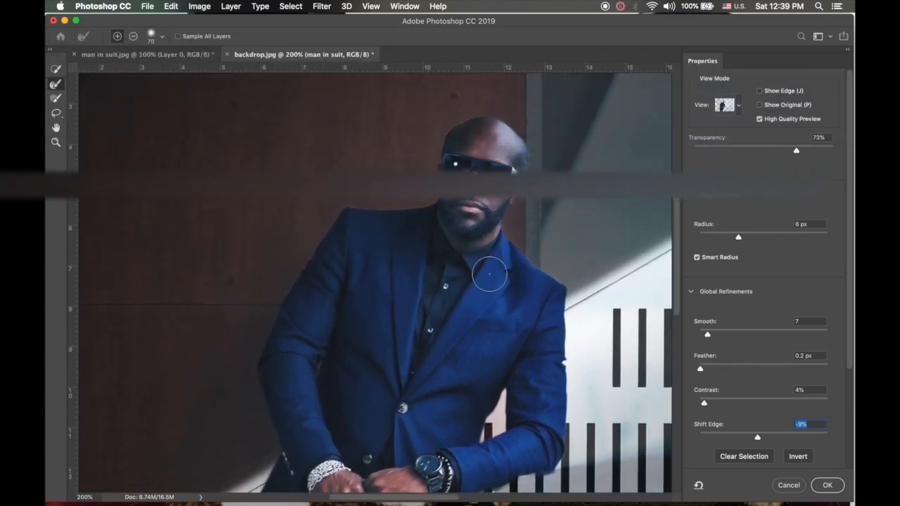
{"action": "key", "text": "super+minus"}
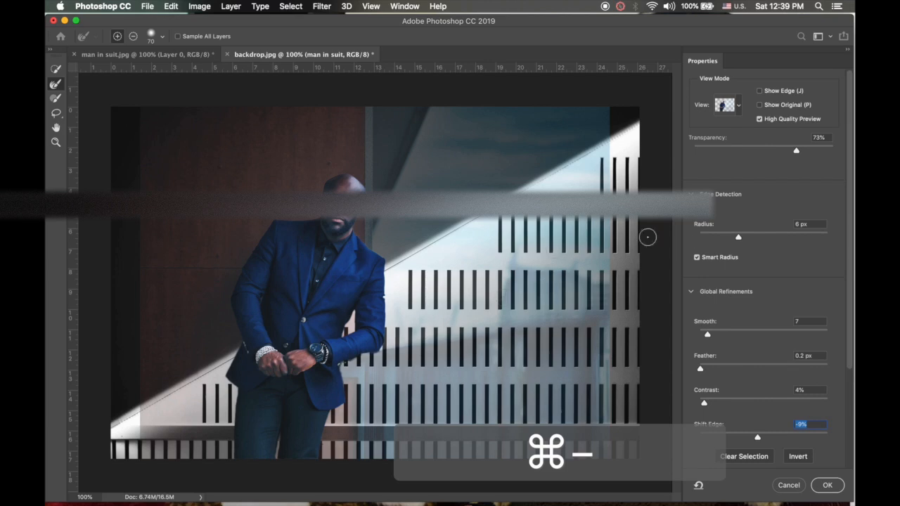
Output the refined edges as a Selection and add a layer mask from it to the man in suit layer
{"action": "scroll", "coordinate": [714, 291], "scroll_direction": "down", "scroll_amount": 5}
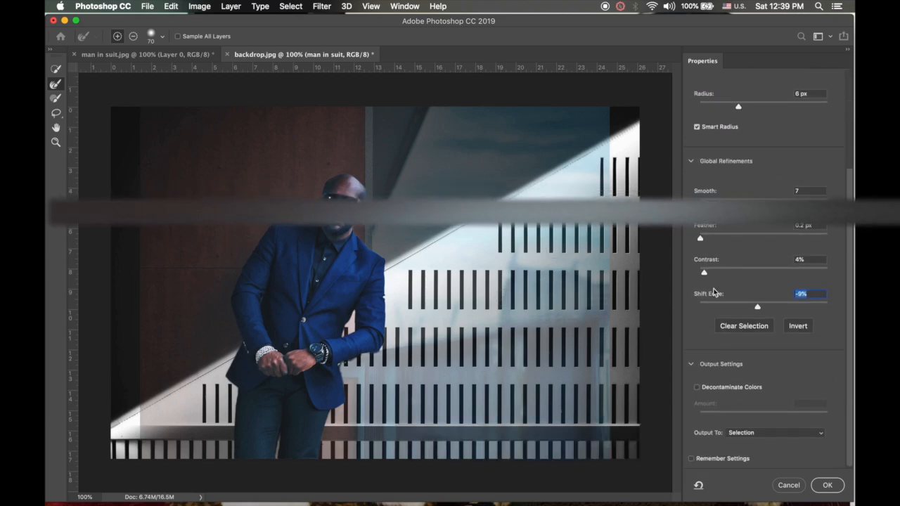
{"action": "left_click", "coordinate": [824, 436]}
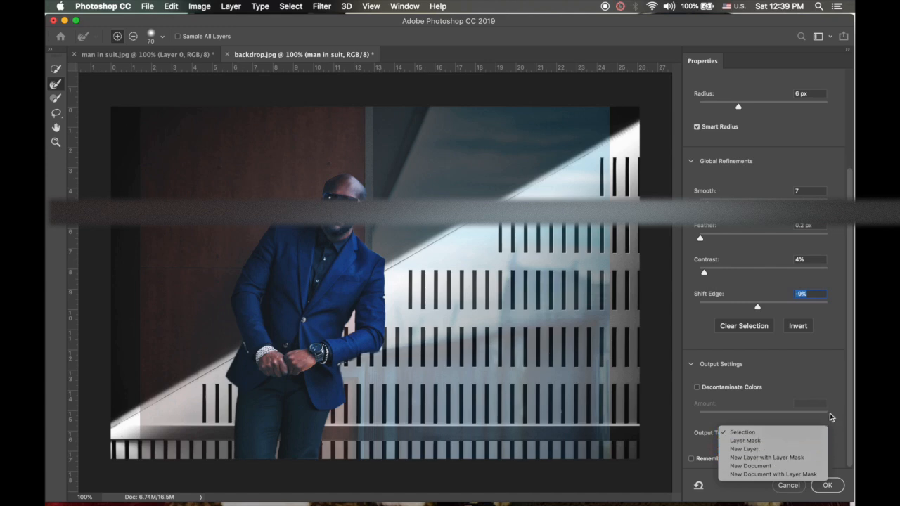
{"action": "left_click", "coordinate": [752, 435]}
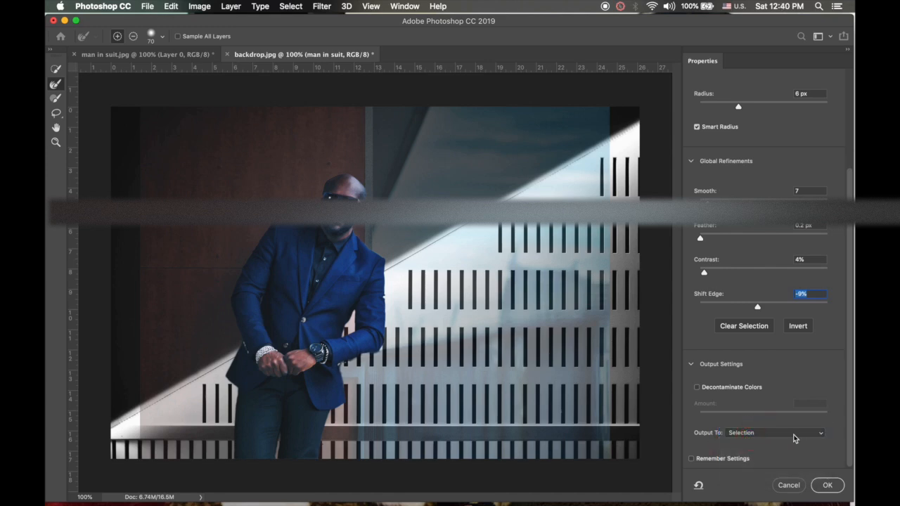
{"action": "left_click", "coordinate": [829, 485]}
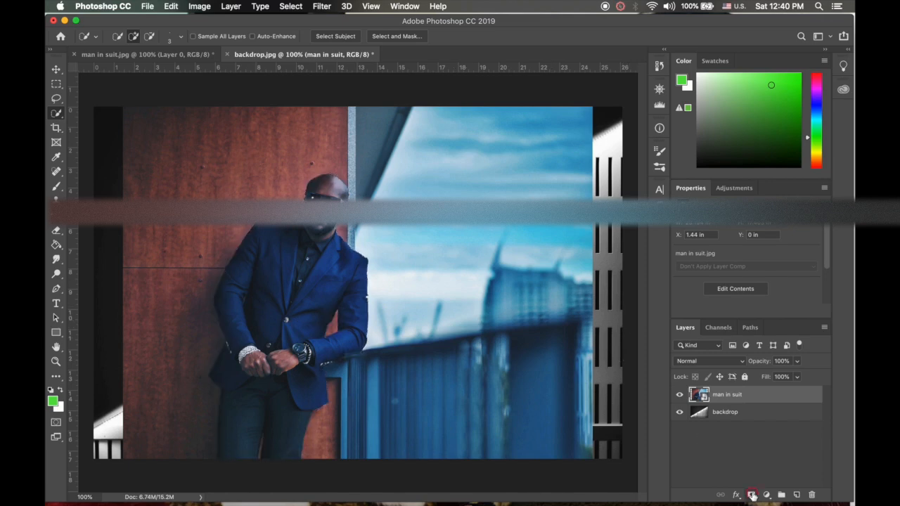
{"action": "left_click", "coordinate": [751, 495]}
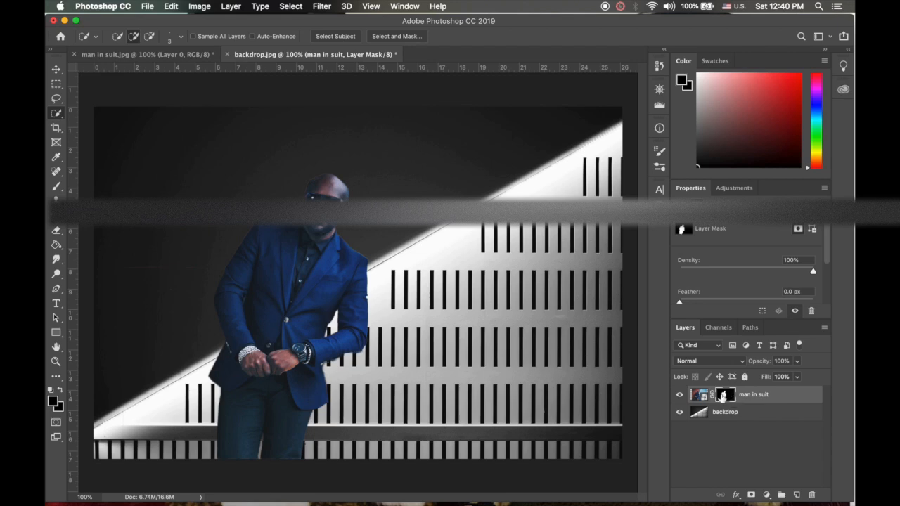
Switch the active target back and forth between the man in suit layer's image and its layer mask, ending on the mask
{"action": "left_click", "coordinate": [697, 395]}
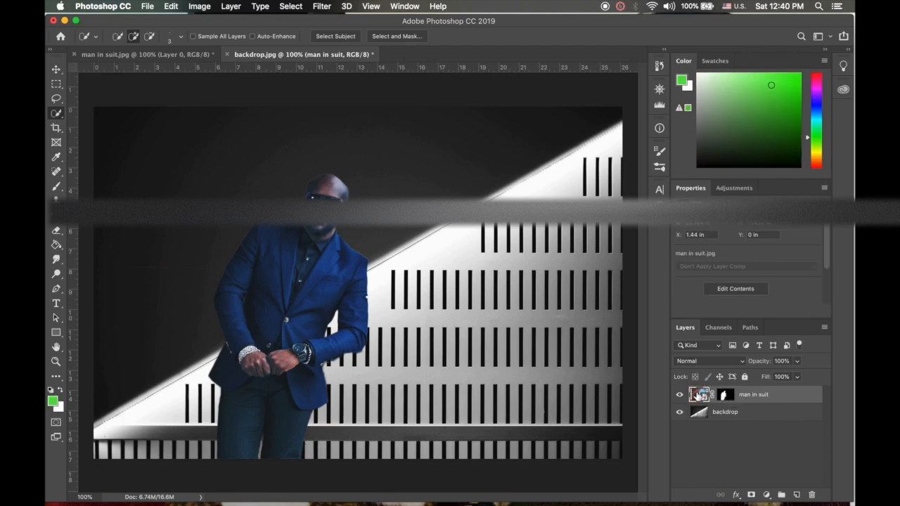
{"action": "left_click", "coordinate": [724, 395]}
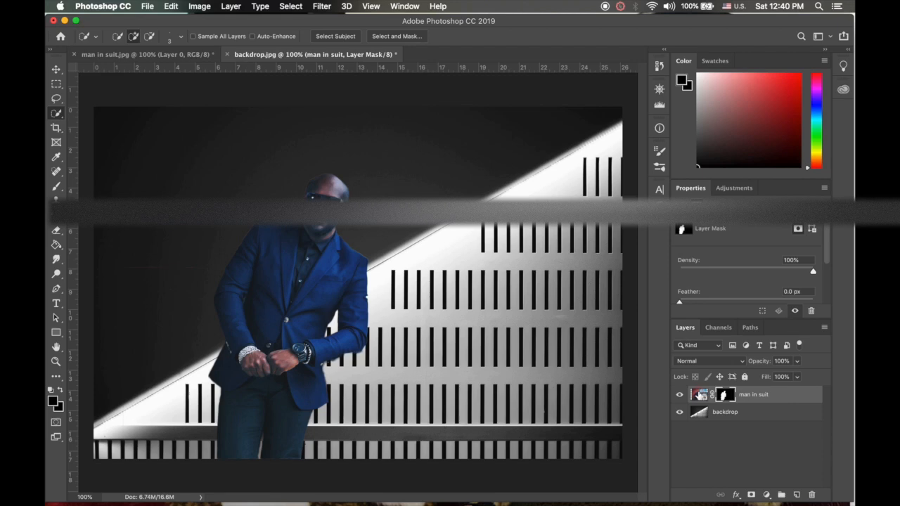
{"action": "left_click", "coordinate": [699, 395]}
{"action": "left_click", "coordinate": [726, 396]}
{"action": "left_click", "coordinate": [702, 396]}
{"action": "left_click", "coordinate": [730, 396]}
{"action": "left_click", "coordinate": [698, 395]}
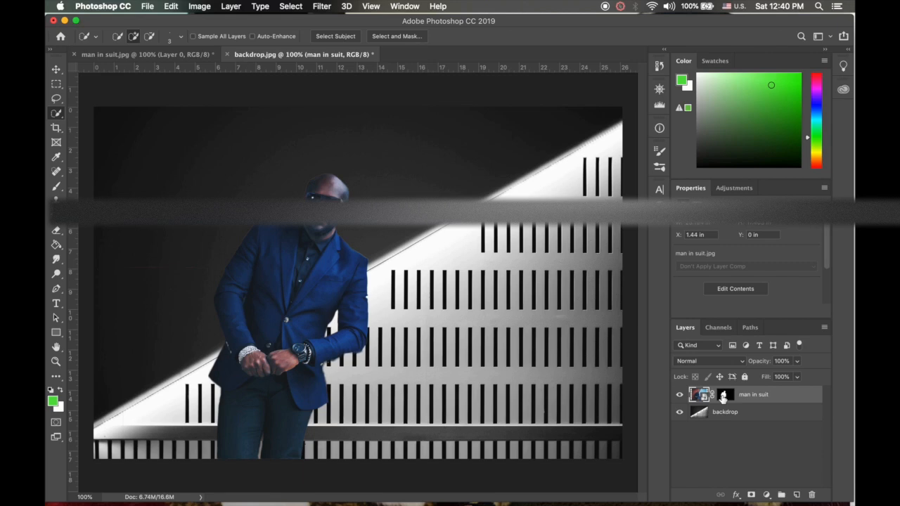
{"action": "left_click", "coordinate": [724, 395]}
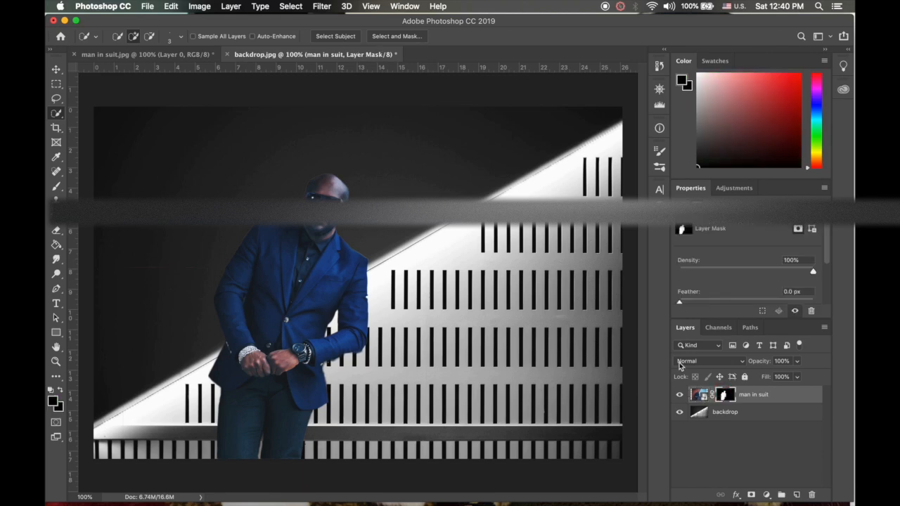
{"action": "left_click", "coordinate": [698, 396]}
{"action": "left_click", "coordinate": [728, 397]}
Try painting white on the layer mask around the man's head and shoulders with a size 175 brush, and undo the stroke
{"action": "left_click", "coordinate": [56, 188]}
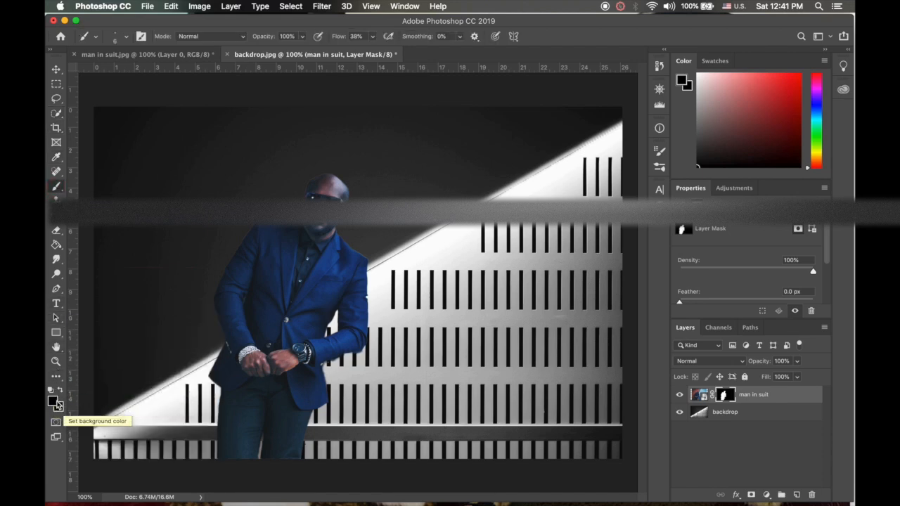
{"action": "key", "text": "d"}
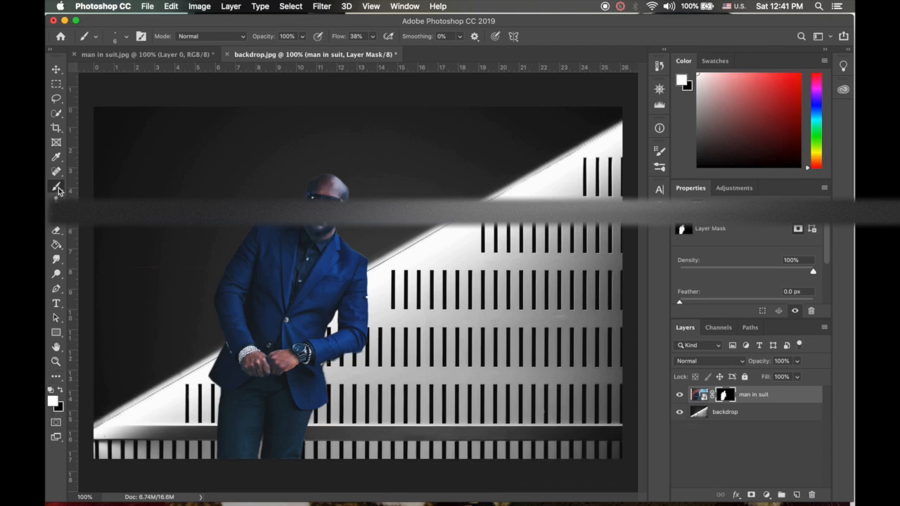
{"action": "key", "text": "bracketright"}
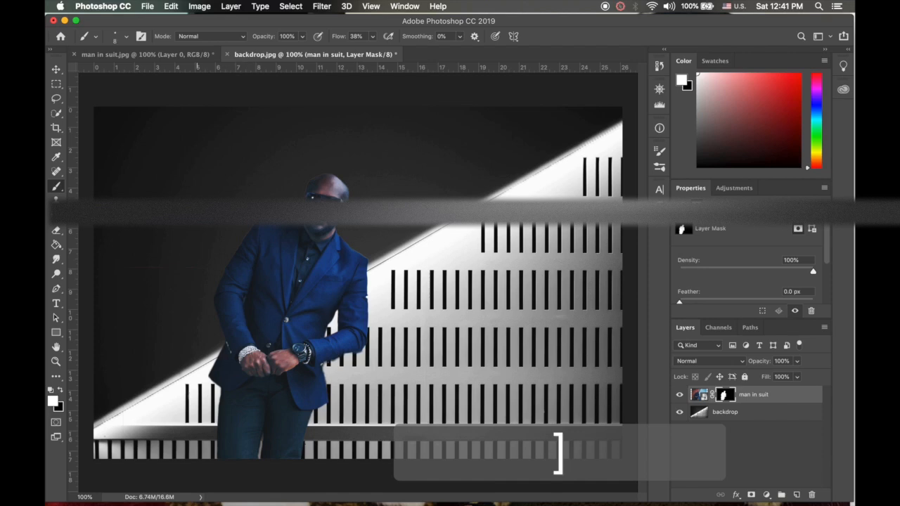
{"action": "key", "text": "bracketright"}
{"action": "key", "text": "bracketright"}
{"action": "key", "text": "bracketright"}
{"action": "key", "text": "bracketright"}
{"action": "key", "text": "bracketright"}
{"action": "key", "text": "bracketleft"}
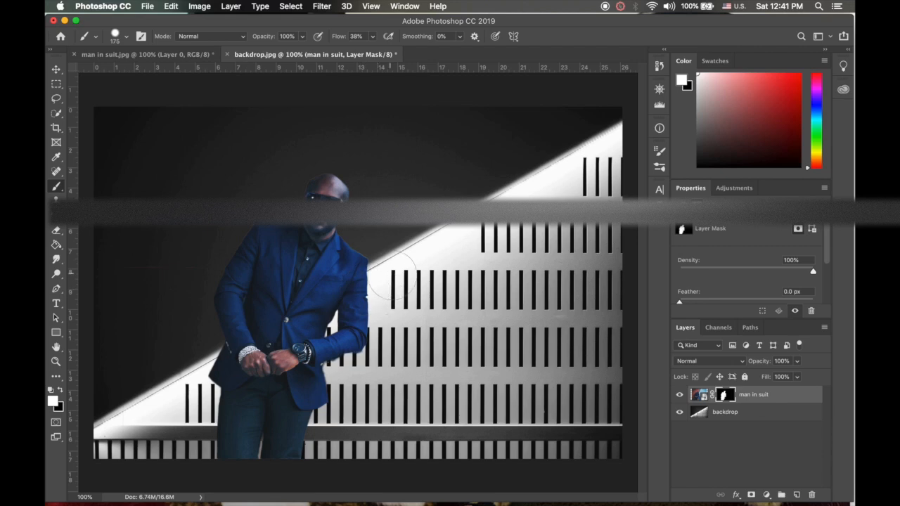
{"action": "mouse_move", "coordinate": [406, 288]}
{"action": "left_mouse_down"}
{"action": "mouse_move", "coordinate": [367, 261]}
{"action": "mouse_move", "coordinate": [342, 201]}
{"action": "mouse_move", "coordinate": [314, 175]}
{"action": "mouse_move", "coordinate": [299, 203]}
{"action": "mouse_move", "coordinate": [250, 213]}
{"action": "mouse_move", "coordinate": [222, 233]}
{"action": "mouse_move", "coordinate": [239, 189]}
{"action": "mouse_move", "coordinate": [295, 176]}
{"action": "mouse_move", "coordinate": [272, 176]}
{"action": "left_mouse_up"}
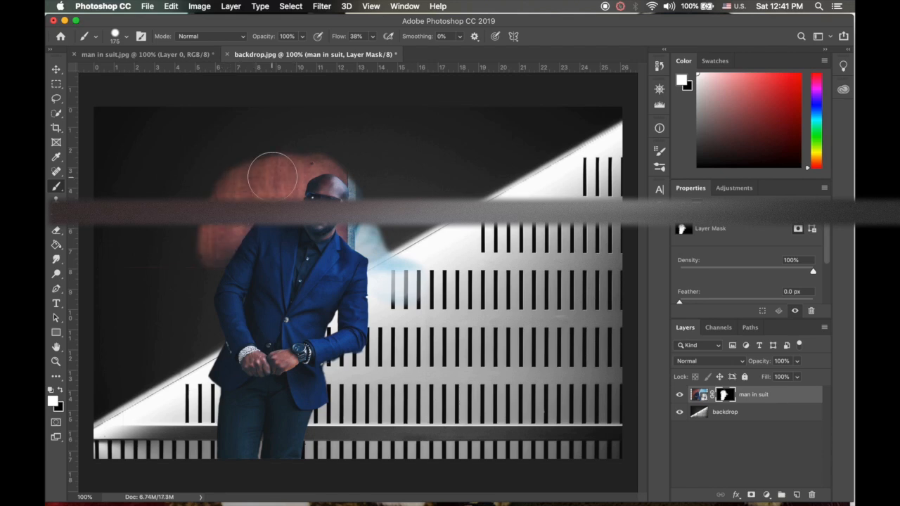
{"action": "key", "text": "super+z"}
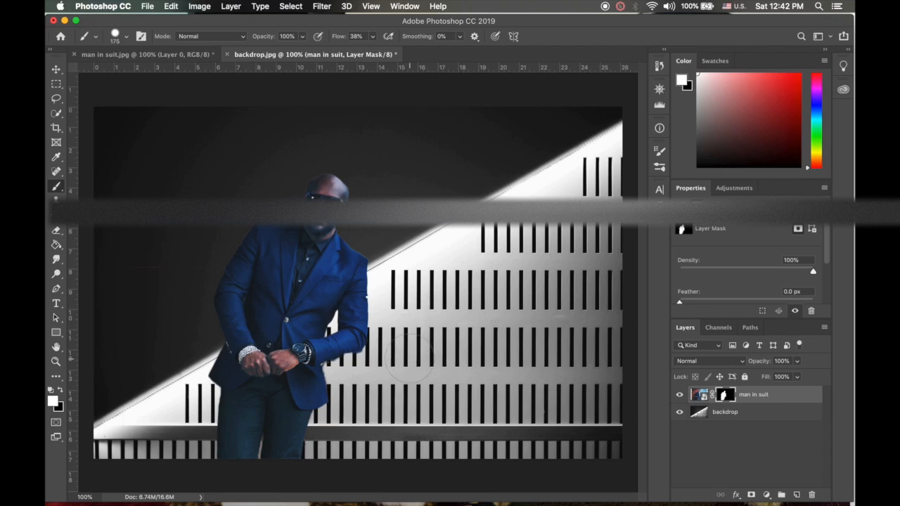
Try painting across the man's chest on the layer mask with the near-black foreground colour 191818, and undo the stroke
{"action": "right_click", "coordinate": [57, 186]}
{"action": "left_click", "coordinate": [58, 187]}
{"action": "left_click", "coordinate": [53, 399]}
{"action": "left_click", "coordinate": [273, 402]}
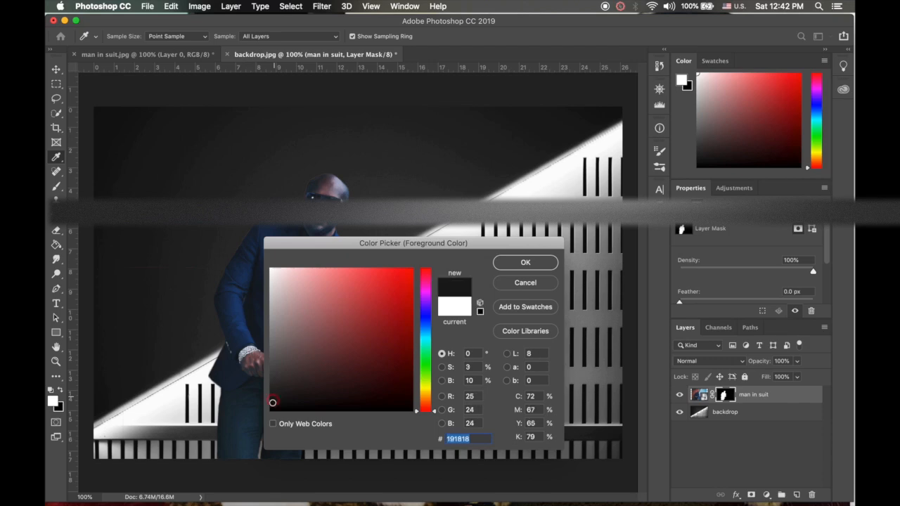
{"action": "left_click", "coordinate": [512, 266]}
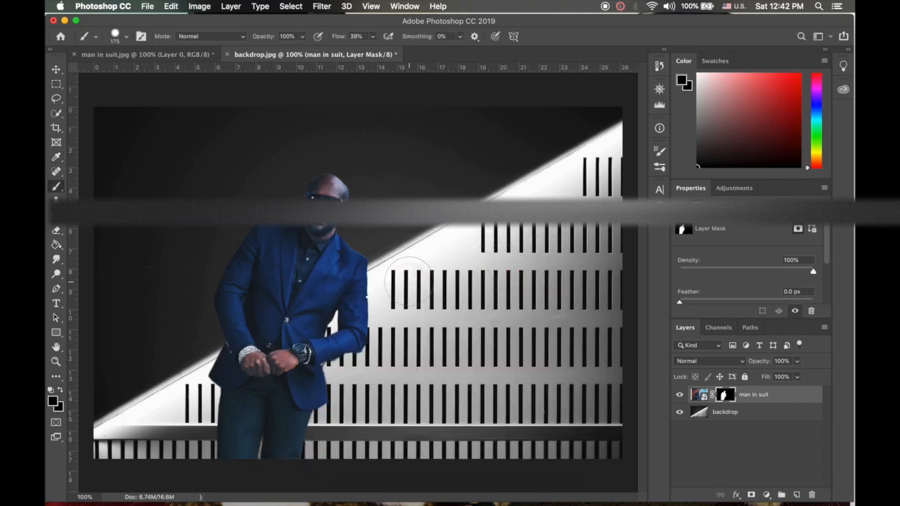
{"action": "left_click", "coordinate": [373, 280]}
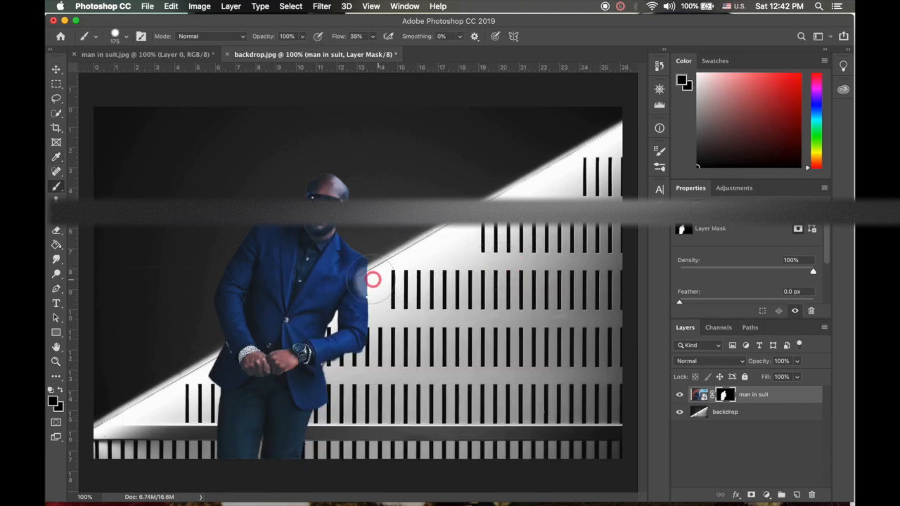
{"action": "mouse_move", "coordinate": [373, 279]}
{"action": "left_mouse_down"}
{"action": "mouse_move", "coordinate": [218, 280]}
{"action": "mouse_move", "coordinate": [401, 280]}
{"action": "mouse_move", "coordinate": [226, 281]}
{"action": "mouse_move", "coordinate": [406, 285]}
{"action": "left_mouse_up"}
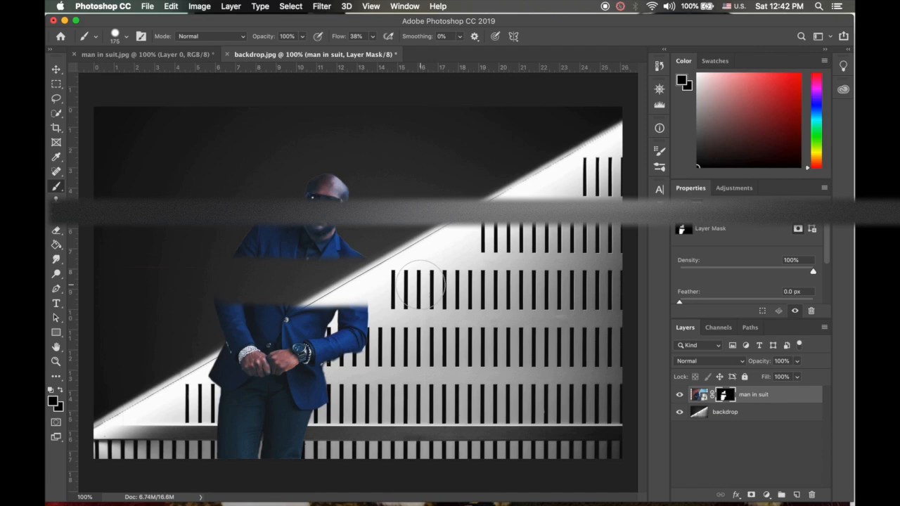
{"action": "key", "text": "super+z"}
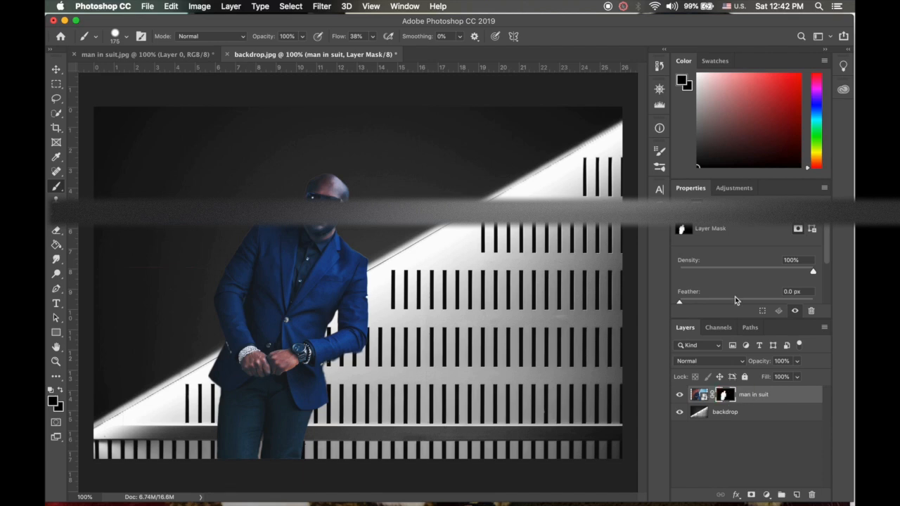
Try a lower density for the man in suit layer mask and return it to 100%
{"action": "scroll", "coordinate": [731, 265], "scroll_direction": "down", "scroll_amount": 2}
{"action": "scroll", "coordinate": [731, 266], "scroll_direction": "up", "scroll_amount": 2}
{"action": "mouse_move", "coordinate": [813, 267]}
{"action": "left_mouse_down"}
{"action": "mouse_move", "coordinate": [773, 263]}
{"action": "mouse_move", "coordinate": [814, 263]}
{"action": "left_mouse_up"}
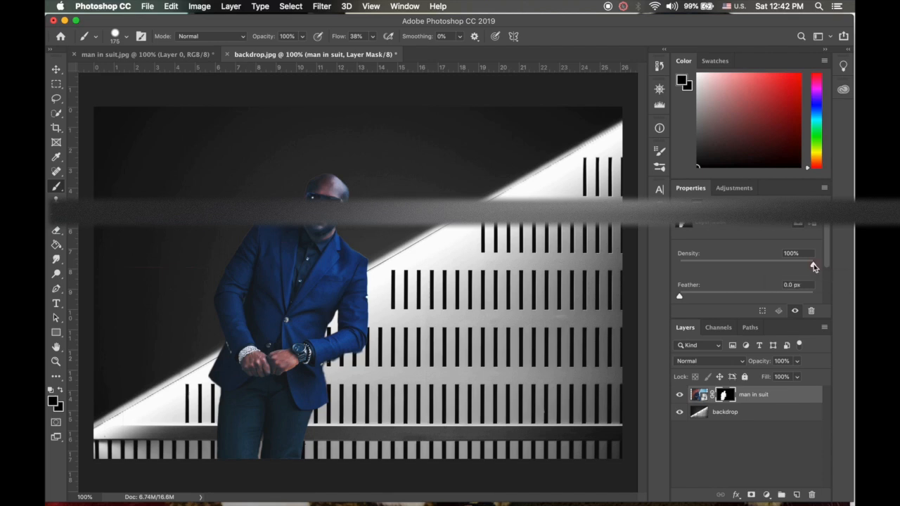
{"action": "mouse_move", "coordinate": [813, 263]}
{"action": "left_mouse_down"}
{"action": "mouse_move", "coordinate": [727, 266]}
{"action": "mouse_move", "coordinate": [812, 263]}
{"action": "left_mouse_up"}
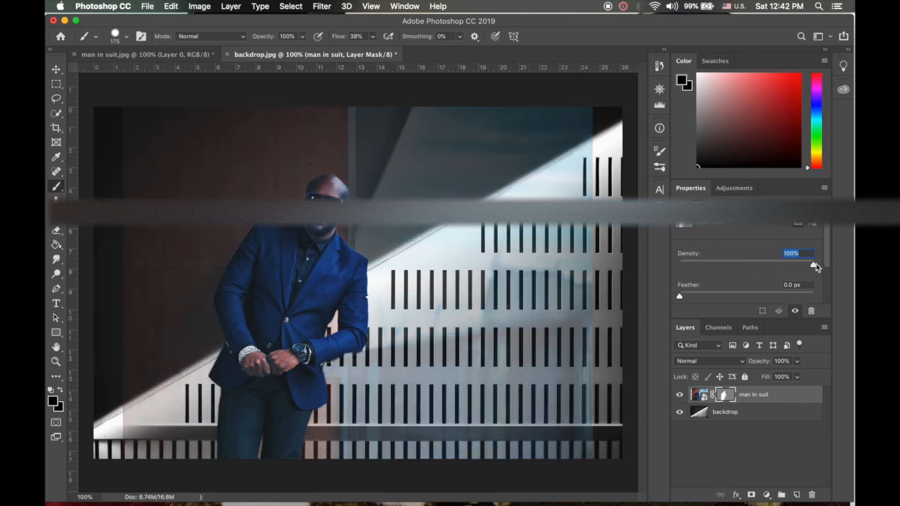
Try feathering the man in suit layer mask, and open the mask in Select and Mask and cancel it
{"action": "mouse_move", "coordinate": [681, 297]}
{"action": "left_mouse_down"}
{"action": "mouse_move", "coordinate": [772, 299]}
{"action": "mouse_move", "coordinate": [690, 293]}
{"action": "left_mouse_up"}
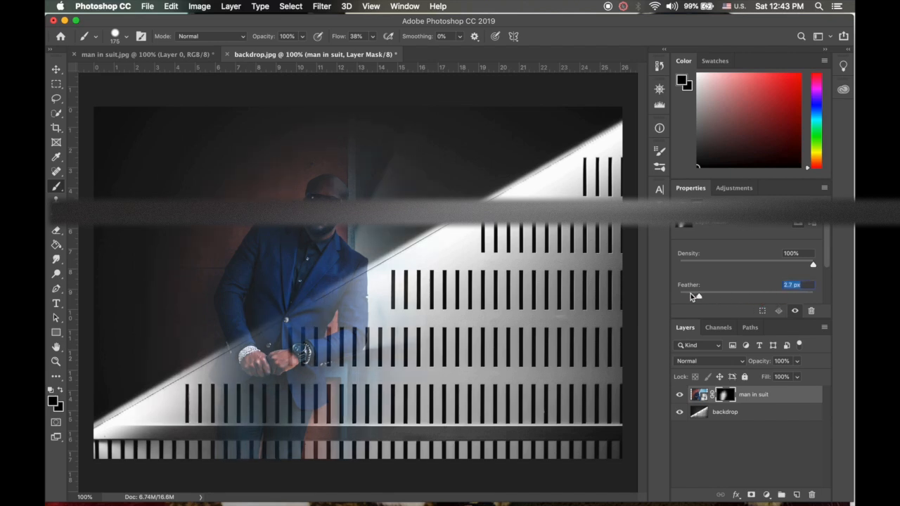
{"action": "scroll", "coordinate": [697, 284], "scroll_direction": "down", "scroll_amount": 4}
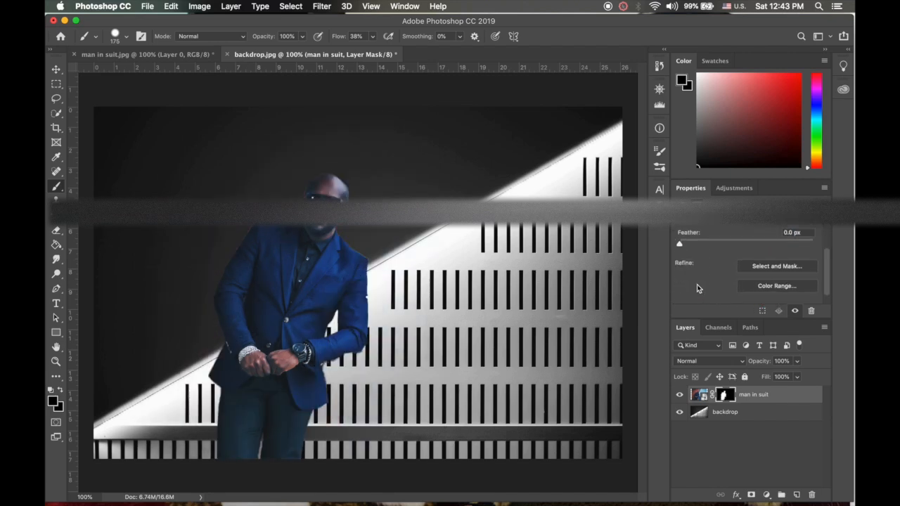
{"action": "left_click", "coordinate": [777, 258]}
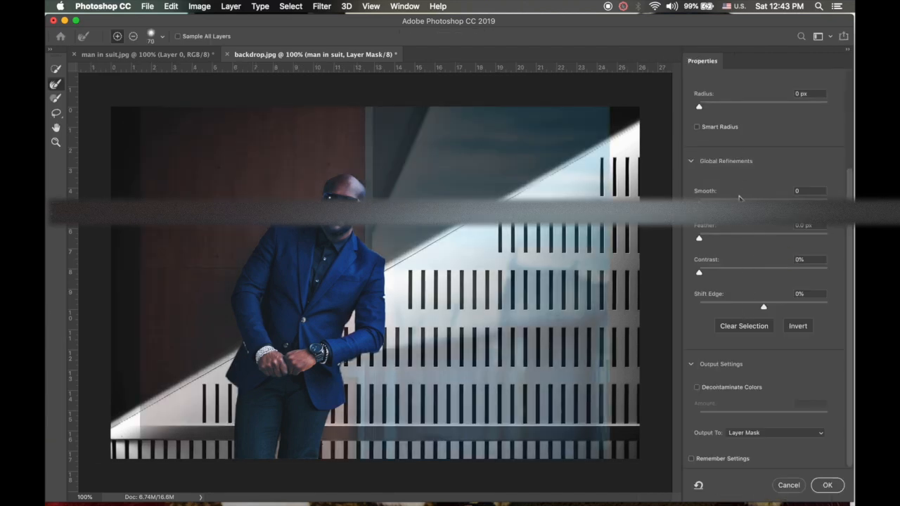
{"action": "left_click", "coordinate": [787, 485]}
Invert the man in suit layer mask and invert it back
{"action": "scroll", "coordinate": [762, 295], "scroll_direction": "down", "scroll_amount": 1}
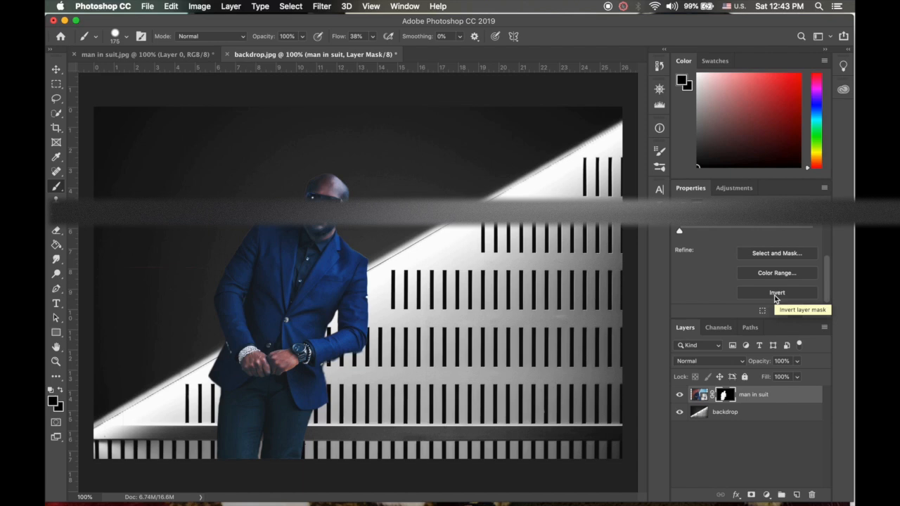
{"action": "left_click", "coordinate": [771, 293]}
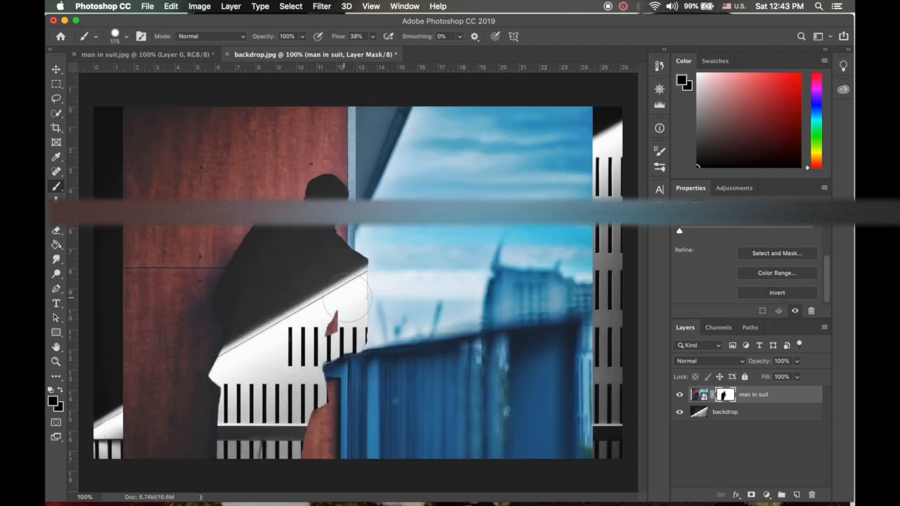
{"action": "left_click", "coordinate": [777, 293]}
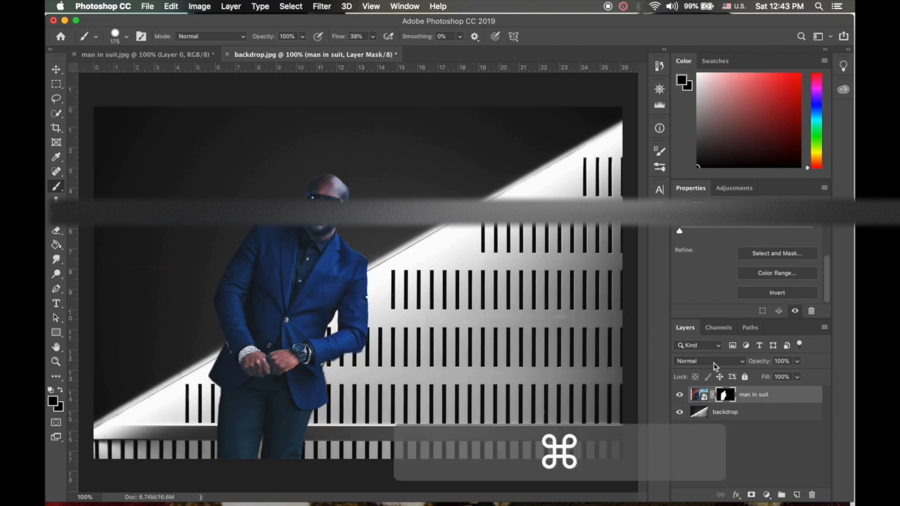
Scale the man in suit layer with its mask to 49.41% and place him along the lower edge, just past the backdrop's middle
{"action": "key", "text": "ctrl+t"}
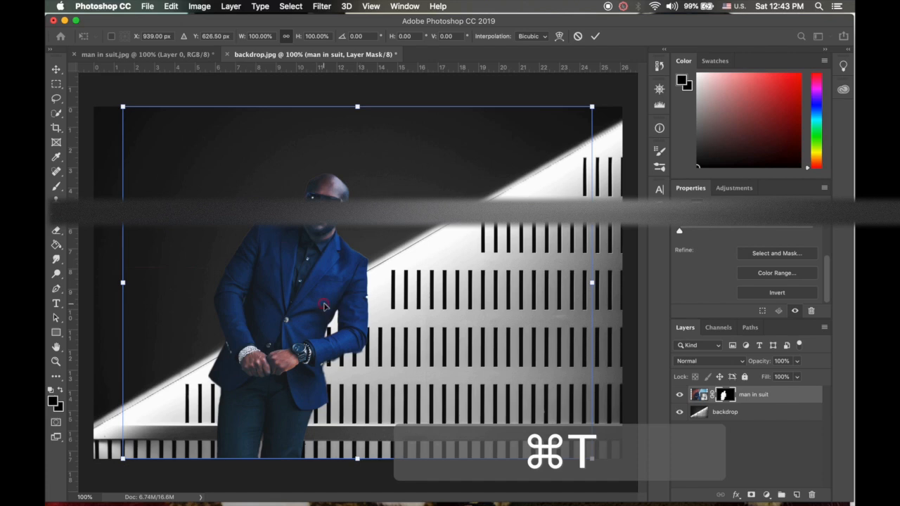
{"action": "left_click_drag", "start_coordinate": [324, 306], "coordinate": [436, 300]}
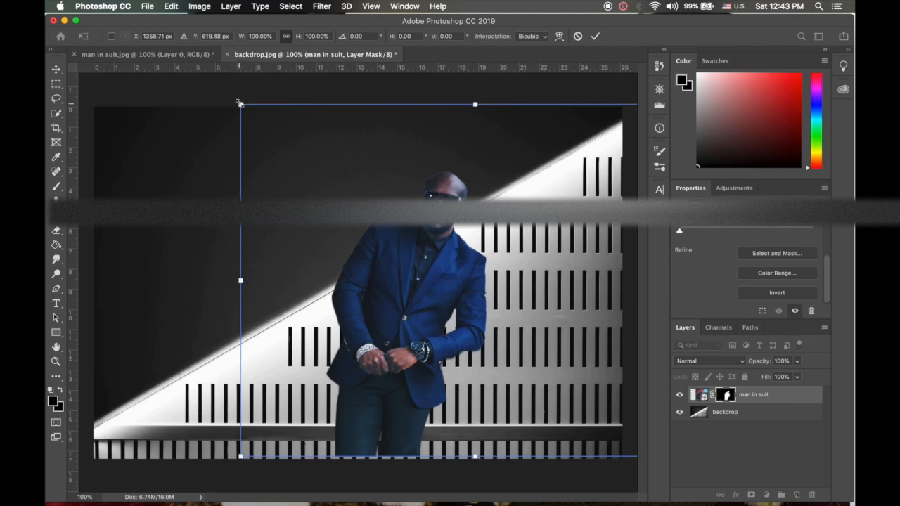
{"action": "left_click_drag", "start_coordinate": [240, 104], "coordinate": [327, 170]}
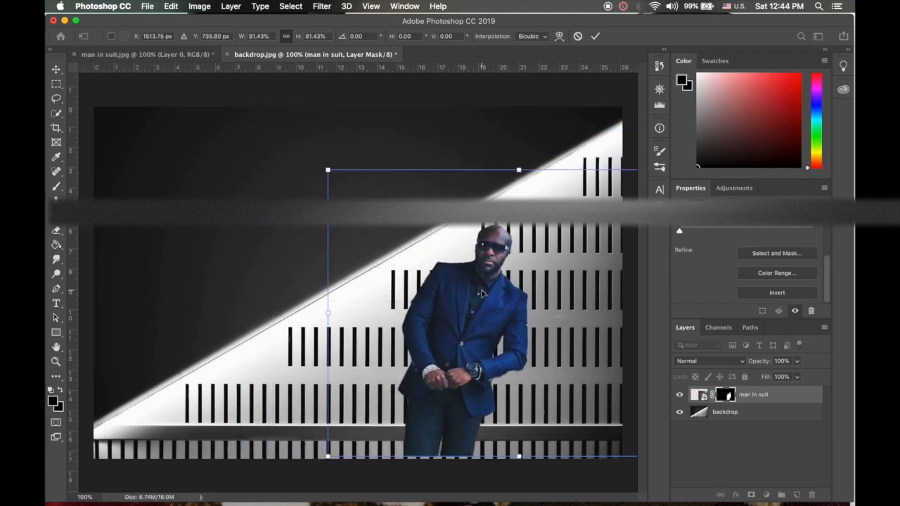
{"action": "left_click_drag", "start_coordinate": [471, 321], "coordinate": [456, 325]}
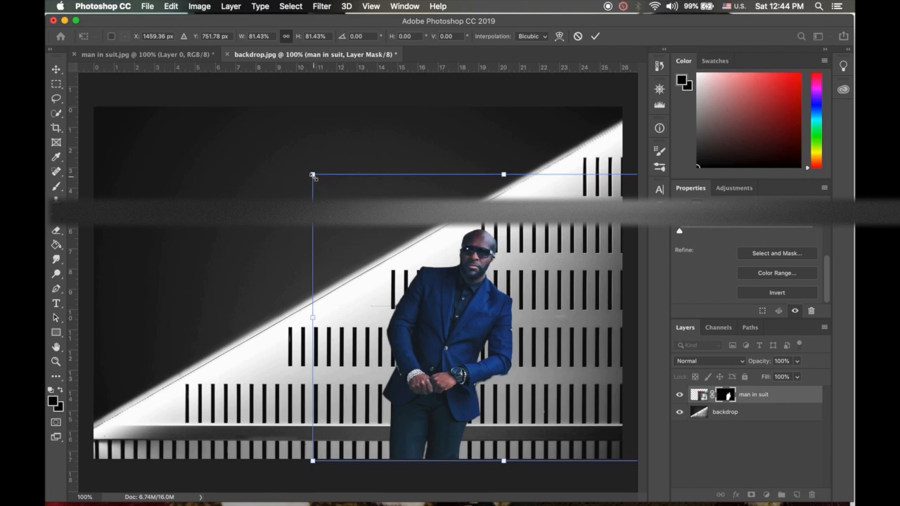
{"action": "left_click_drag", "start_coordinate": [313, 176], "coordinate": [414, 250]}
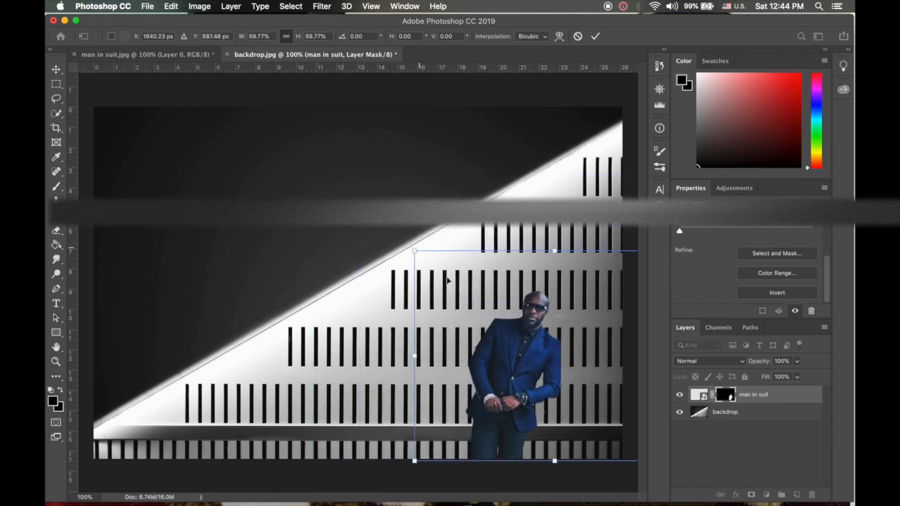
{"action": "left_click_drag", "start_coordinate": [505, 362], "coordinate": [420, 359]}
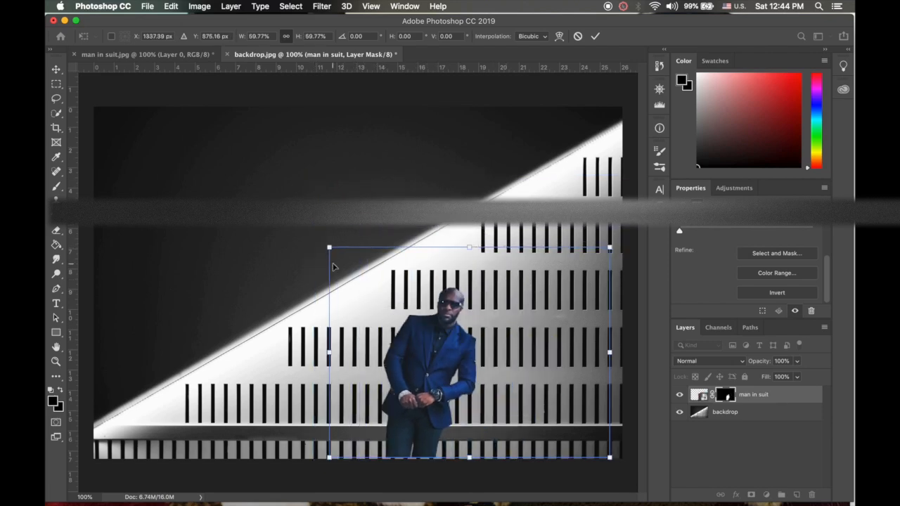
{"action": "left_click_drag", "start_coordinate": [327, 247], "coordinate": [379, 284]}
{"action": "left_click_drag", "start_coordinate": [419, 339], "coordinate": [336, 362]}
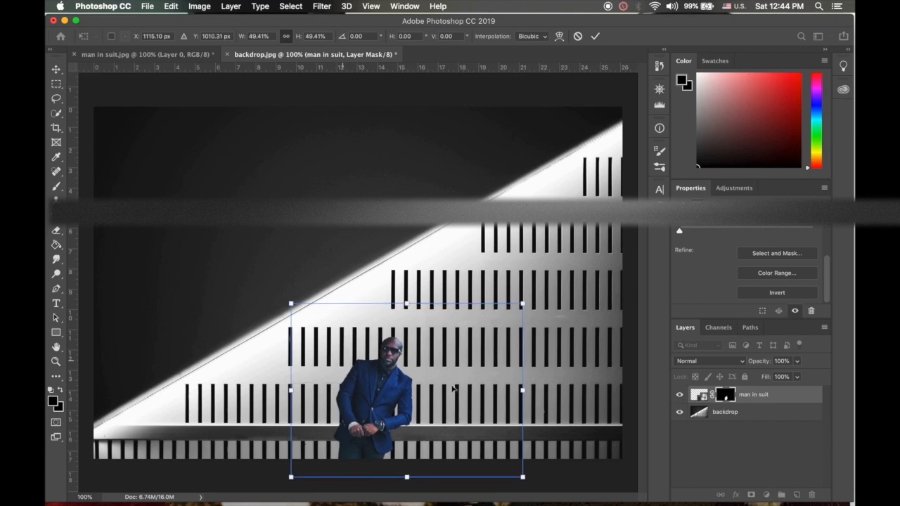
{"action": "left_click", "coordinate": [595, 36]}
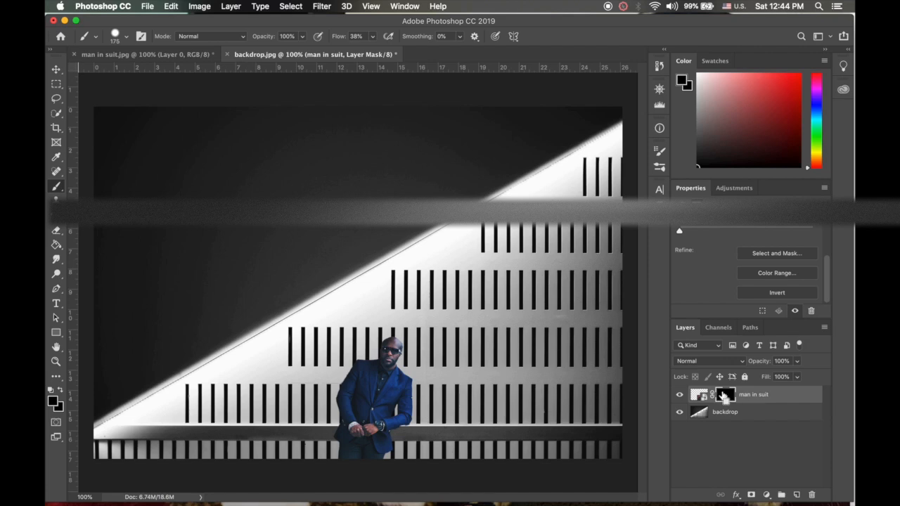
Load the man in suit layer mask as a selection and deselect it, two times over
{"action": "left_click", "coordinate": [725, 397], "text": "super"}
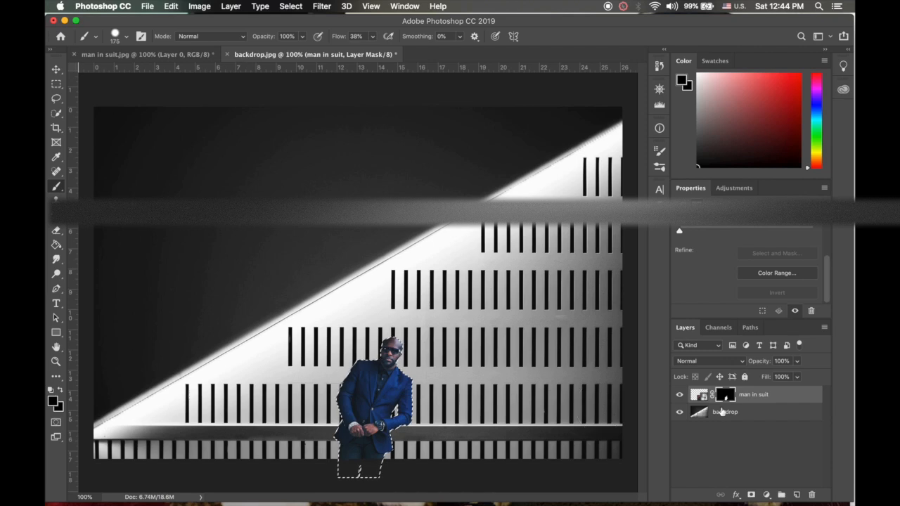
{"action": "key", "text": "super+d"}
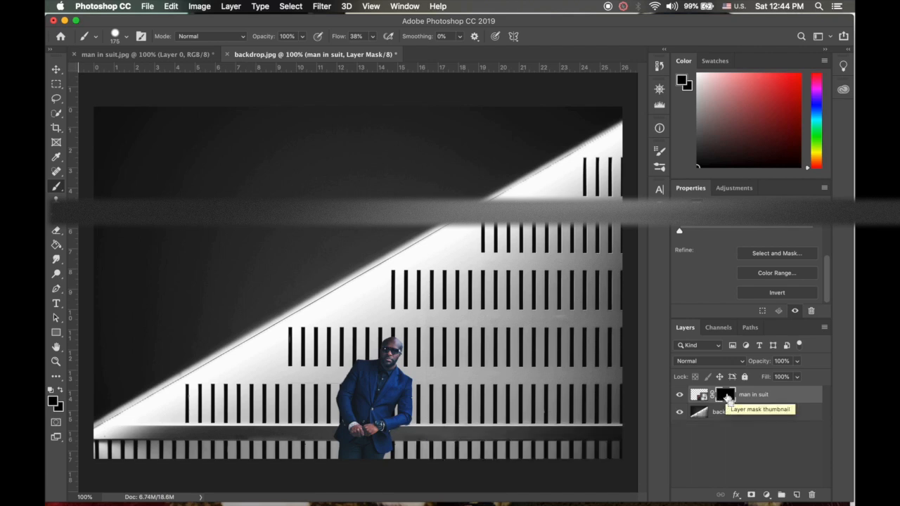
{"action": "left_click", "coordinate": [727, 397], "text": "super"}
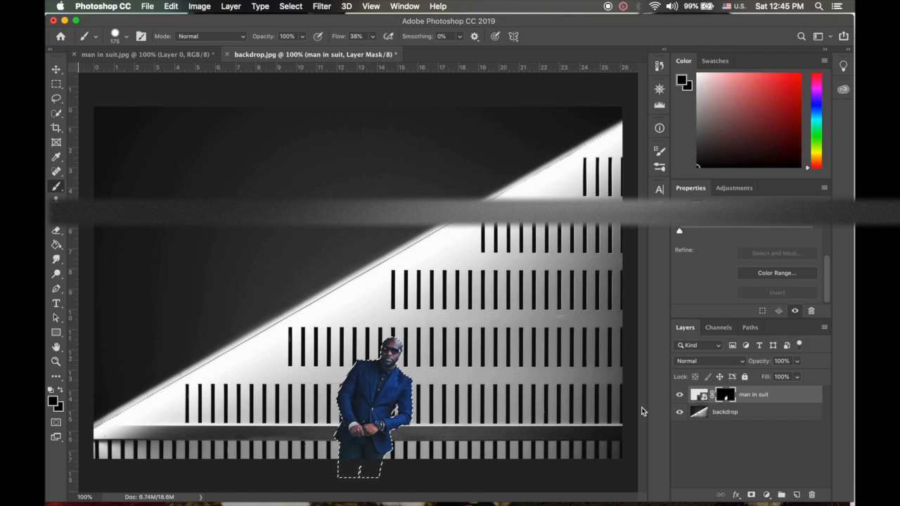
{"action": "key", "text": "super+d"}
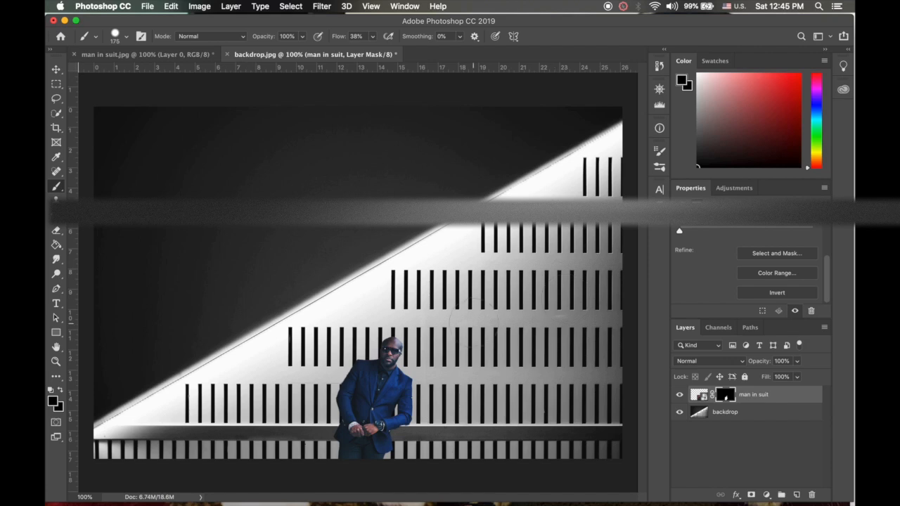
Try a Brightness/Contrast adjustment layer over the whole image with brightness -11, and delete it
{"action": "left_click", "coordinate": [734, 190]}
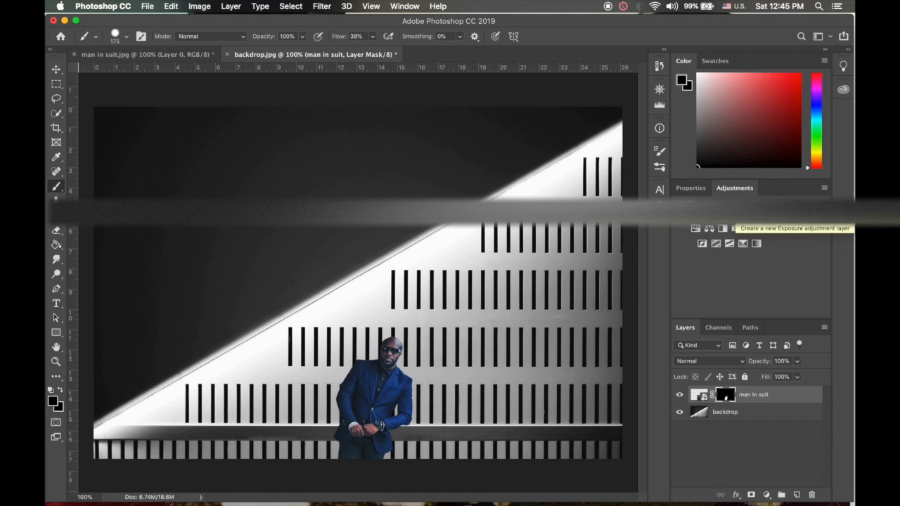
{"action": "left_click", "coordinate": [695, 229]}
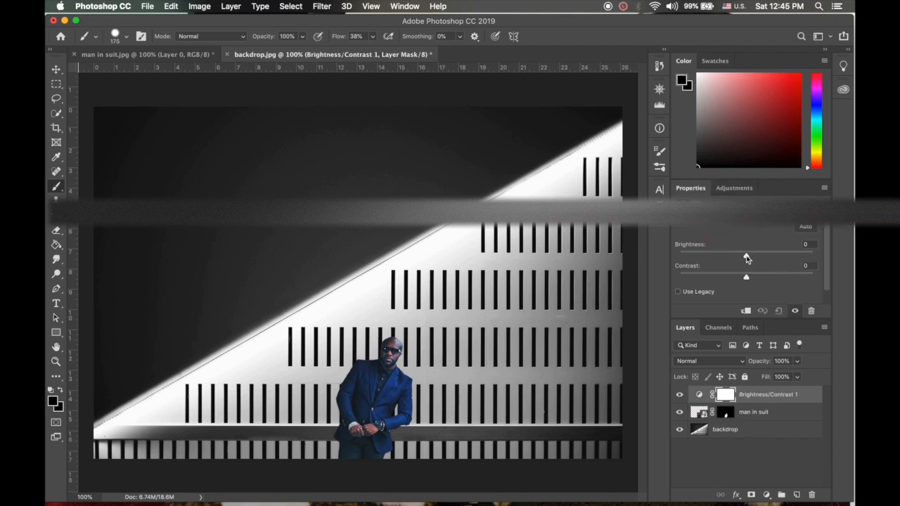
{"action": "mouse_move", "coordinate": [746, 258]}
{"action": "left_mouse_down"}
{"action": "mouse_move", "coordinate": [791, 258]}
{"action": "mouse_move", "coordinate": [694, 256]}
{"action": "mouse_move", "coordinate": [742, 257]}
{"action": "left_mouse_up"}
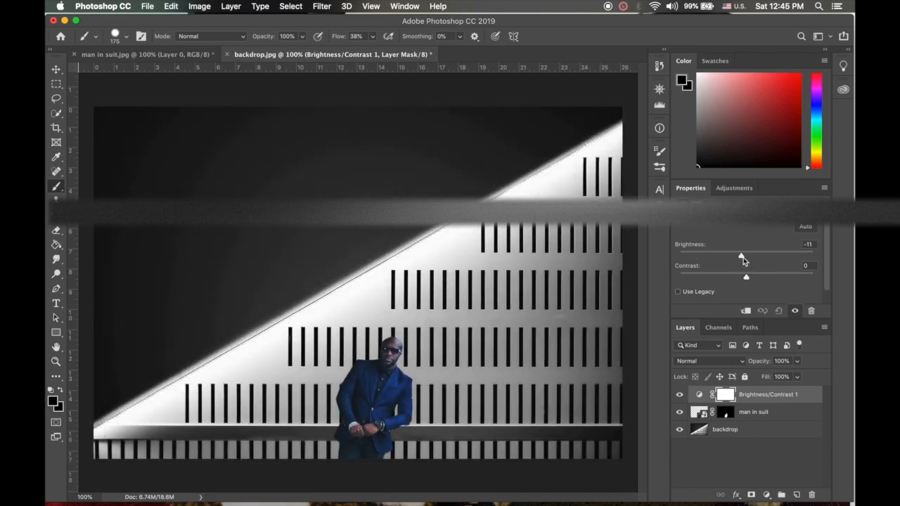
{"action": "left_click", "coordinate": [743, 413]}
{"action": "left_click", "coordinate": [746, 398]}
{"action": "key", "text": "BackSpace"}
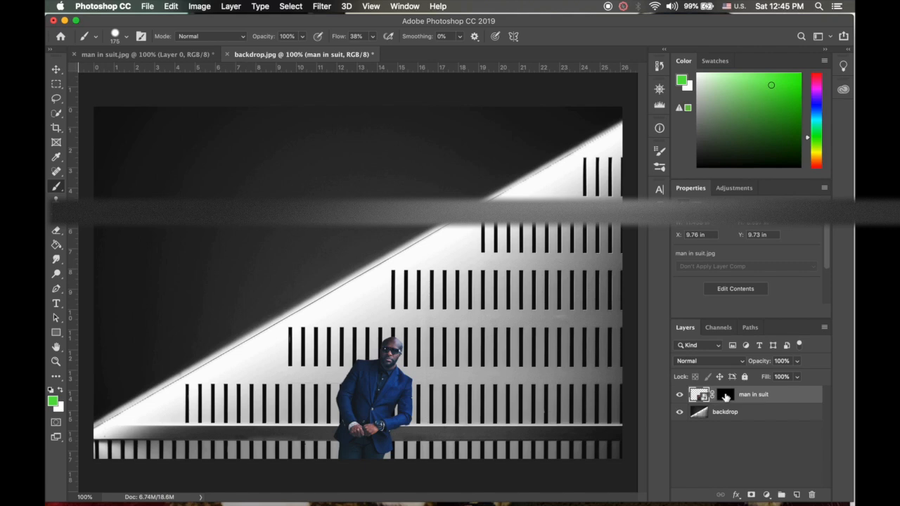
Try a Brightness/Contrast adjustment layer limited to the man by his mask's selection, with brightness 45 and contrast 8, and delete it
{"action": "left_click", "coordinate": [725, 396]}
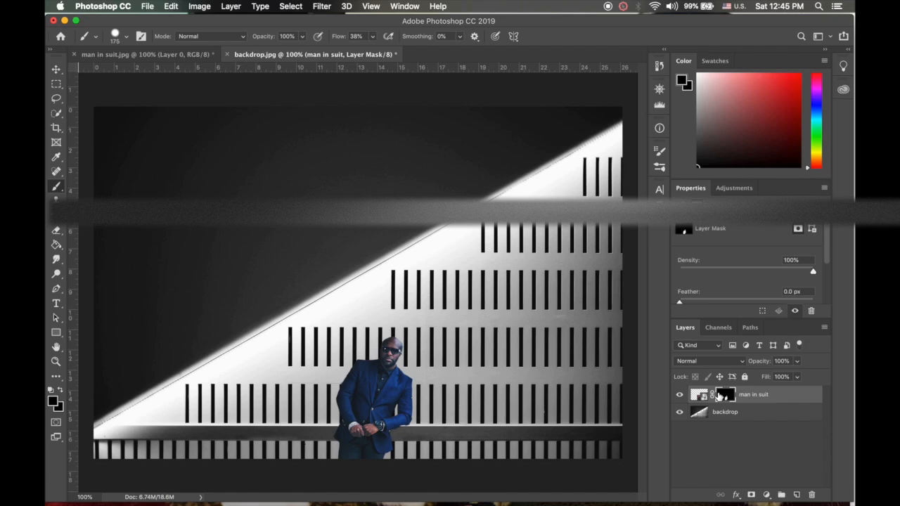
{"action": "key", "text": "super"}
{"action": "left_click", "coordinate": [725, 398], "text": "super"}
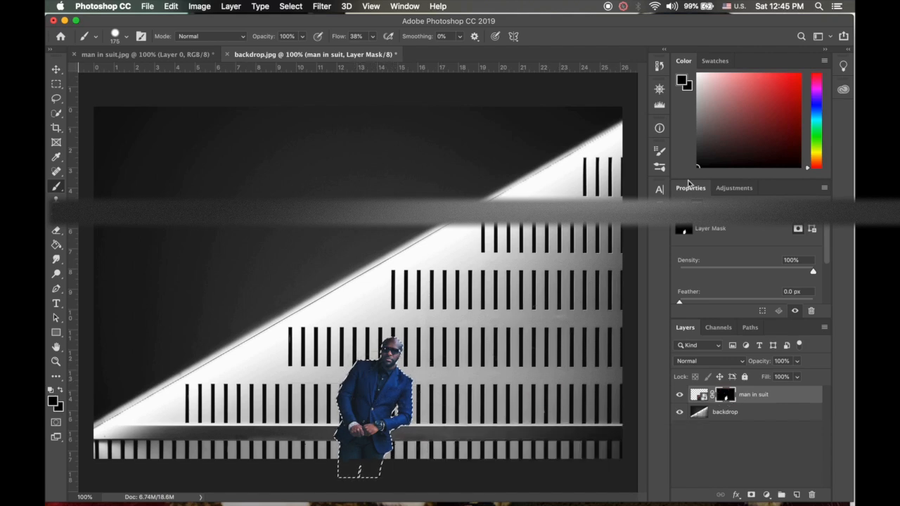
{"action": "left_click", "coordinate": [726, 191]}
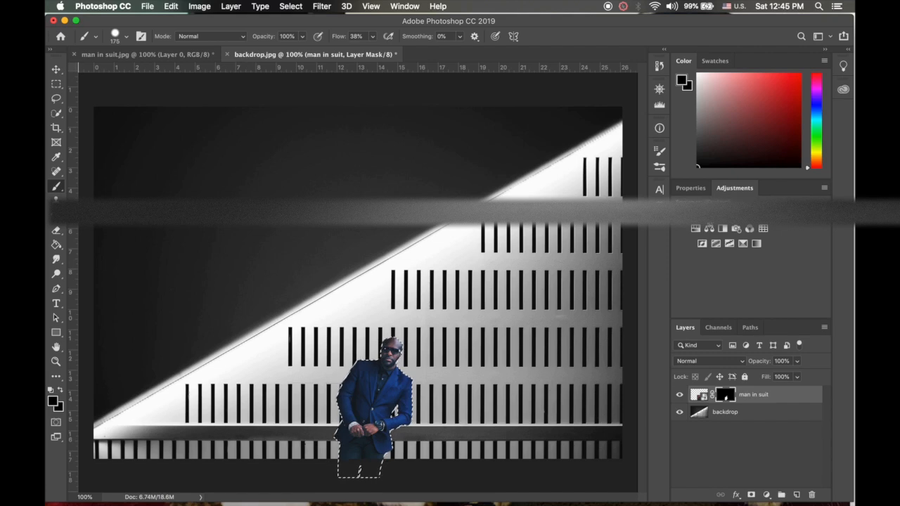
{"action": "left_click", "coordinate": [695, 228]}
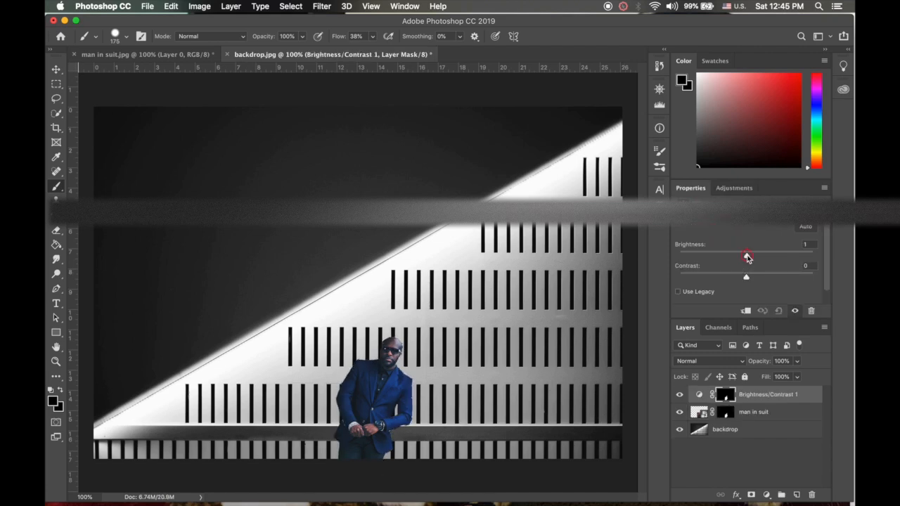
{"action": "left_click_drag", "start_coordinate": [746, 257], "coordinate": [766, 256]}
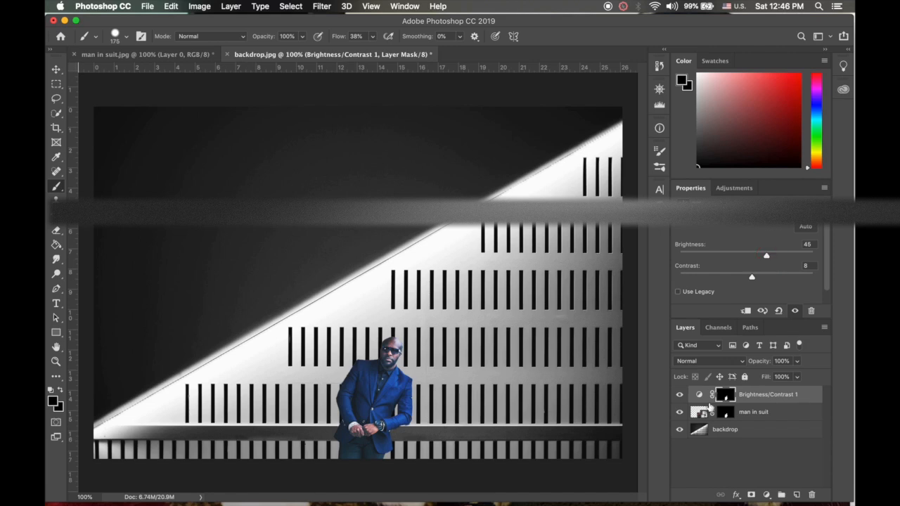
{"action": "key", "text": "super"}
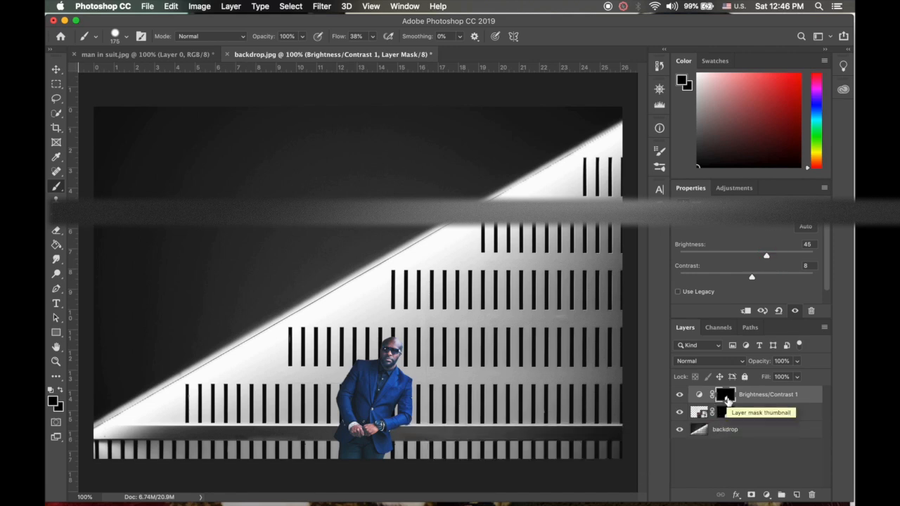
{"action": "key", "text": "BackSpace"}
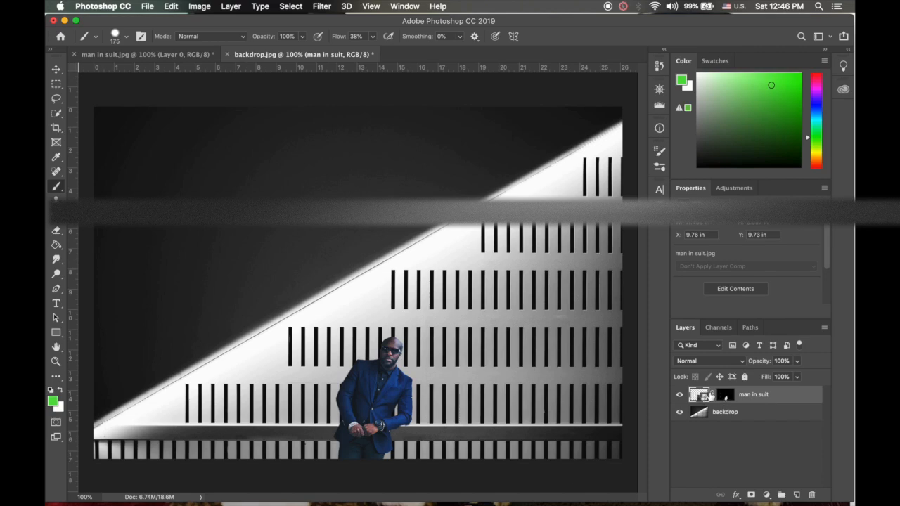
Display only the man in suit layer mask in black and white to check its shape, and return to the normal view
{"action": "key", "text": "alt"}
{"action": "left_click", "coordinate": [728, 398], "text": "alt"}
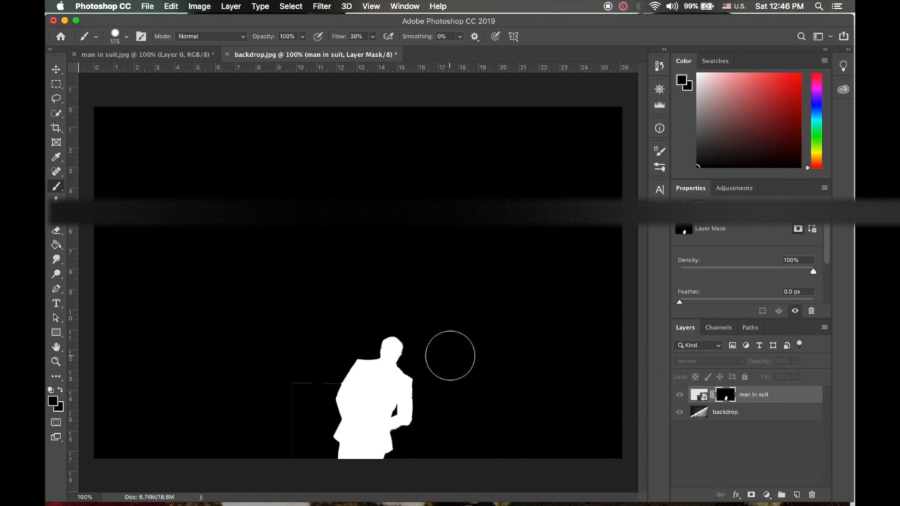
{"action": "key", "text": "super+equal"}
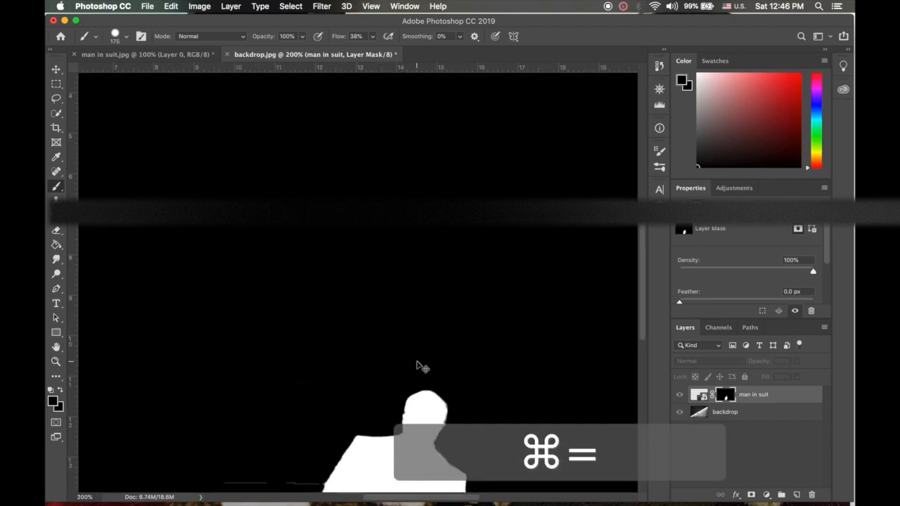
{"action": "key", "text": "alt"}
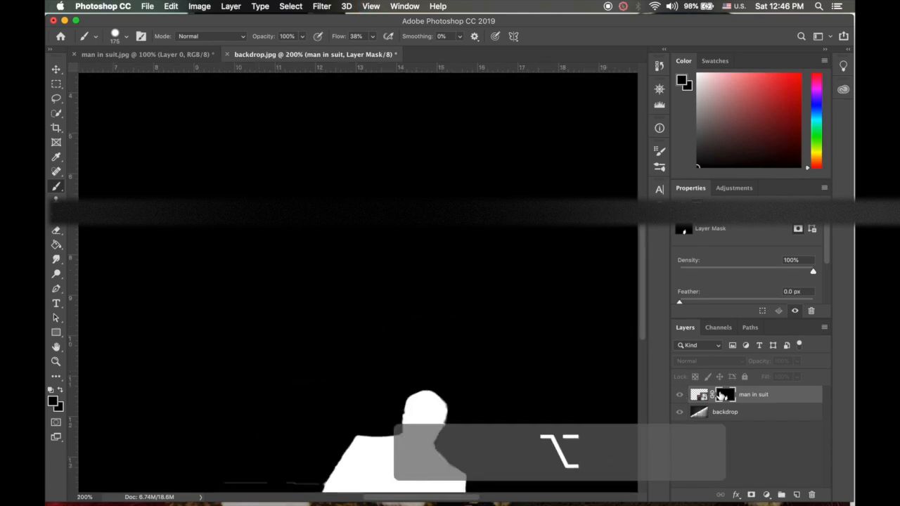
{"action": "left_click", "coordinate": [721, 396], "text": "alt"}
Examine the edges of the masked man up close from head to jacket hem, reducing the brush size to 45 px
{"action": "scroll", "coordinate": [556, 357], "scroll_direction": "down", "scroll_amount": 3}
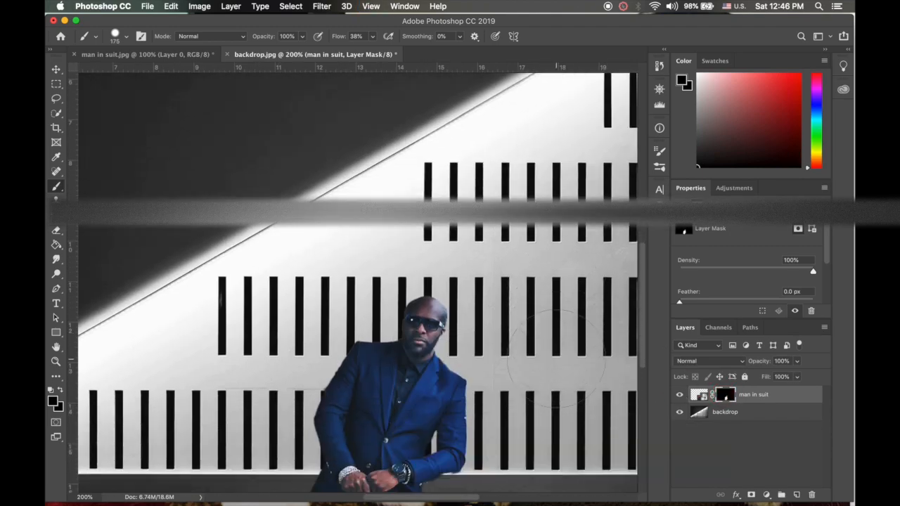
{"action": "scroll", "coordinate": [492, 329], "scroll_direction": "down", "scroll_amount": 3}
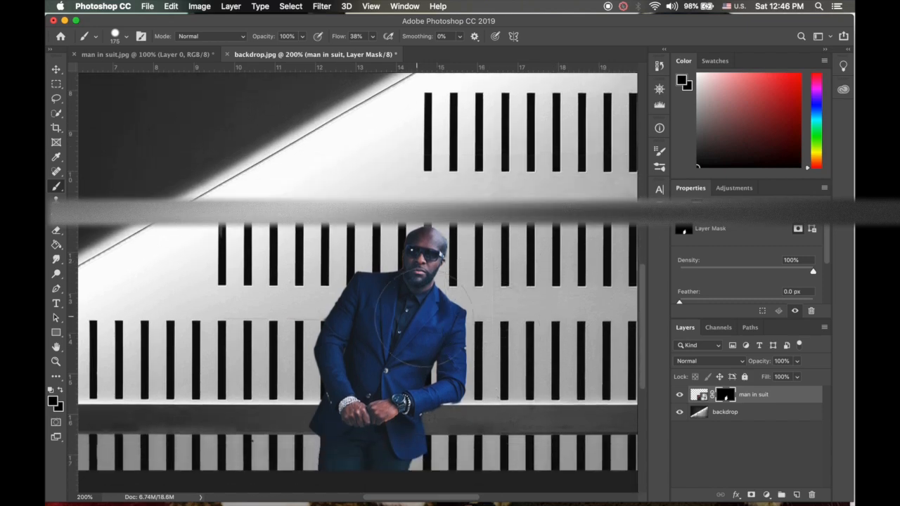
{"action": "key", "text": "super+equal"}
{"action": "key", "text": "super+equal"}
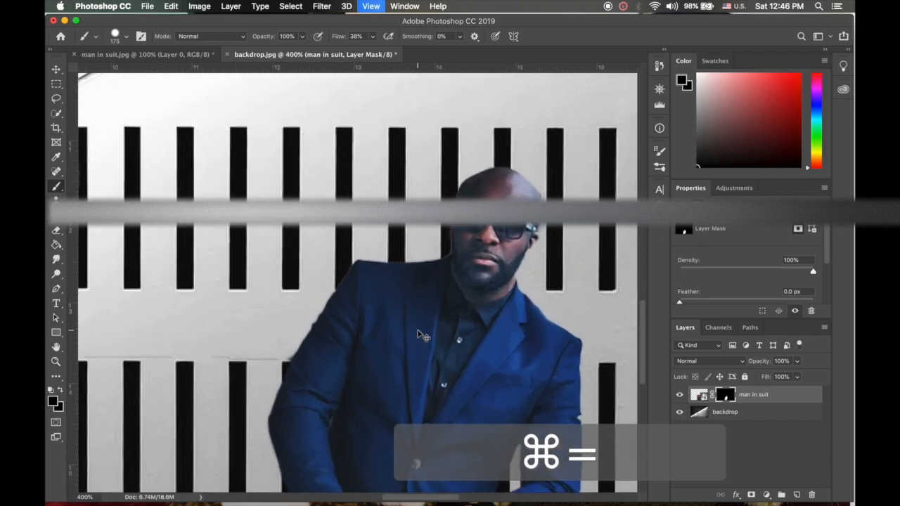
{"action": "key", "text": "super+equal"}
{"action": "key", "text": "bracketleft"}
{"action": "key", "text": "bracketleft"}
{"action": "key", "text": "bracketleft"}
{"action": "key", "text": "bracketleft"}
{"action": "key", "text": "bracketleft"}
{"action": "key", "text": "bracketleft"}
{"action": "key", "text": "bracketleft"}
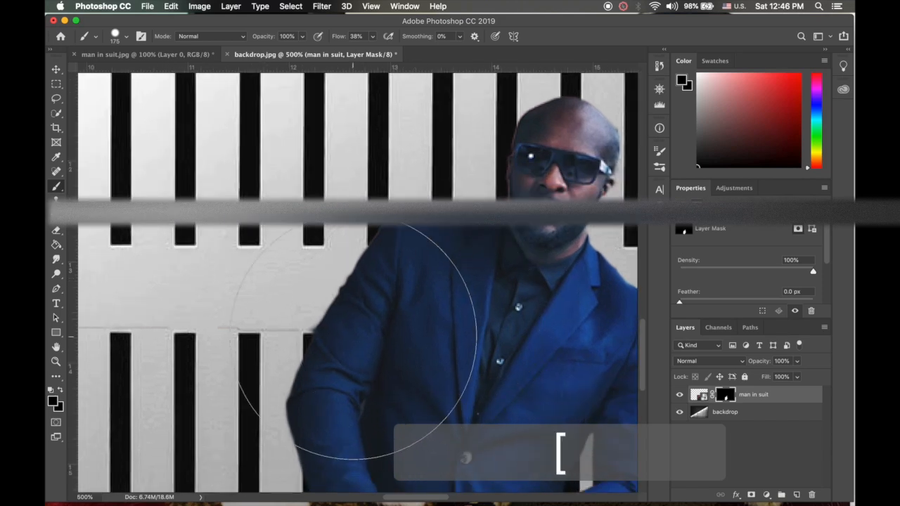
{"action": "scroll", "coordinate": [423, 288], "scroll_direction": "down", "scroll_amount": 1}
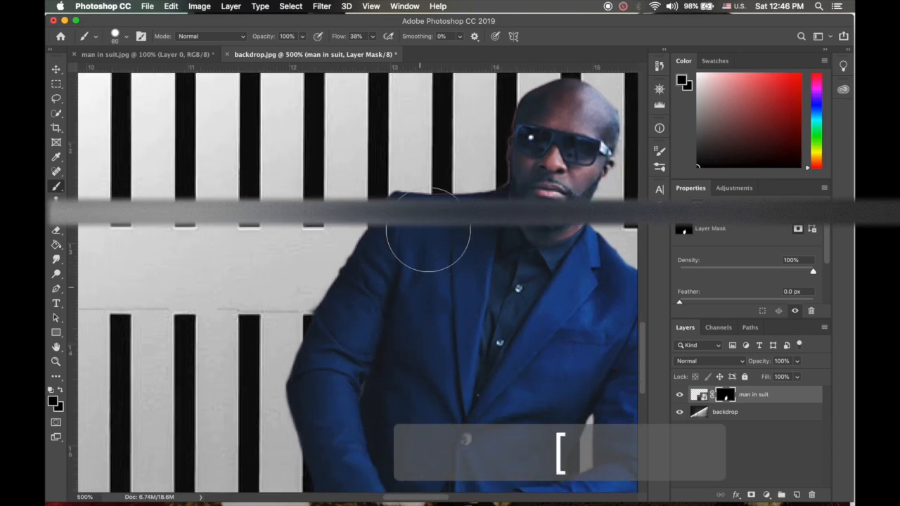
{"action": "scroll", "coordinate": [520, 169], "scroll_direction": "right", "scroll_amount": 3}
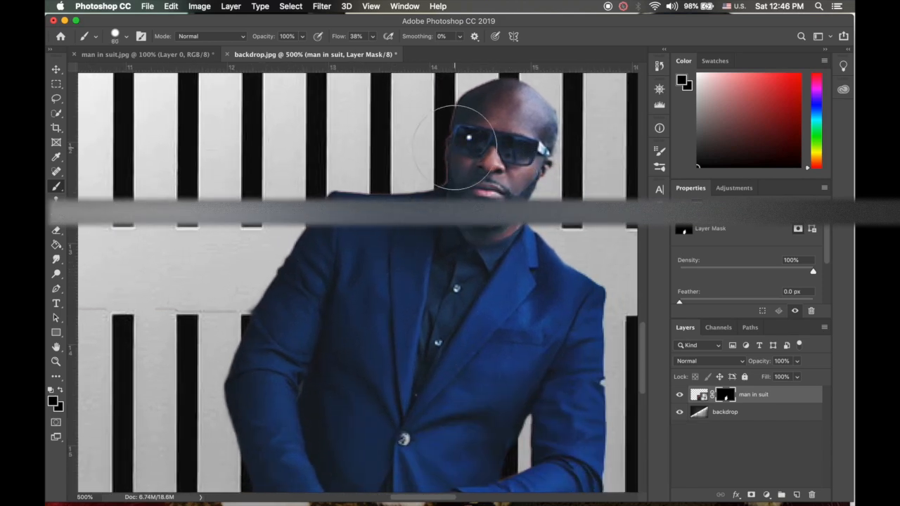
{"action": "key", "text": "bracketleft"}
{"action": "key", "text": "bracketleft"}
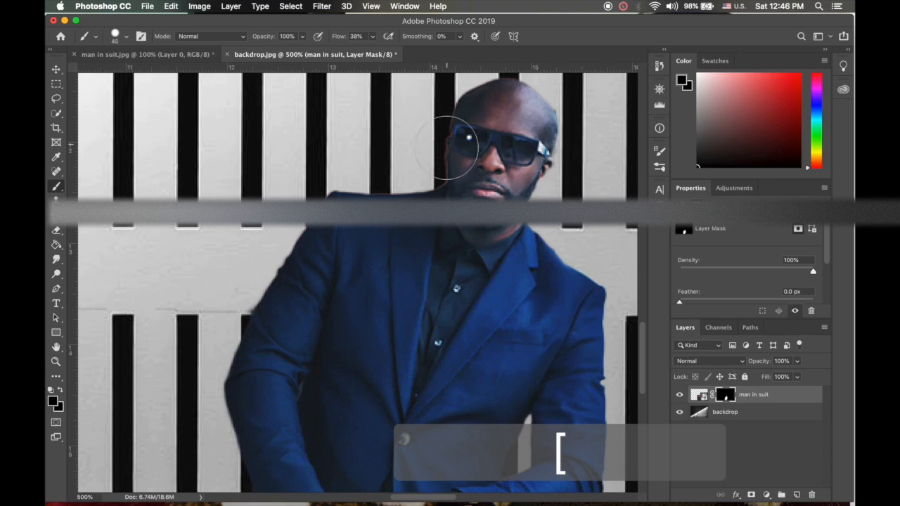
{"action": "scroll", "coordinate": [502, 232], "scroll_direction": "down", "scroll_amount": 5}
{"action": "scroll", "coordinate": [502, 232], "scroll_direction": "right", "scroll_amount": 1}
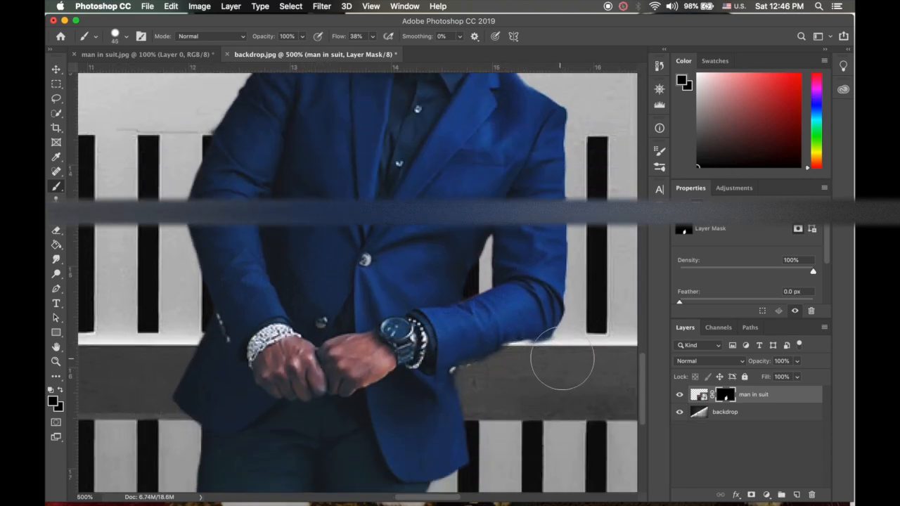
Try placing the man in suit layer below the backdrop and display only its layer mask in black and white
{"action": "key", "text": "alt"}
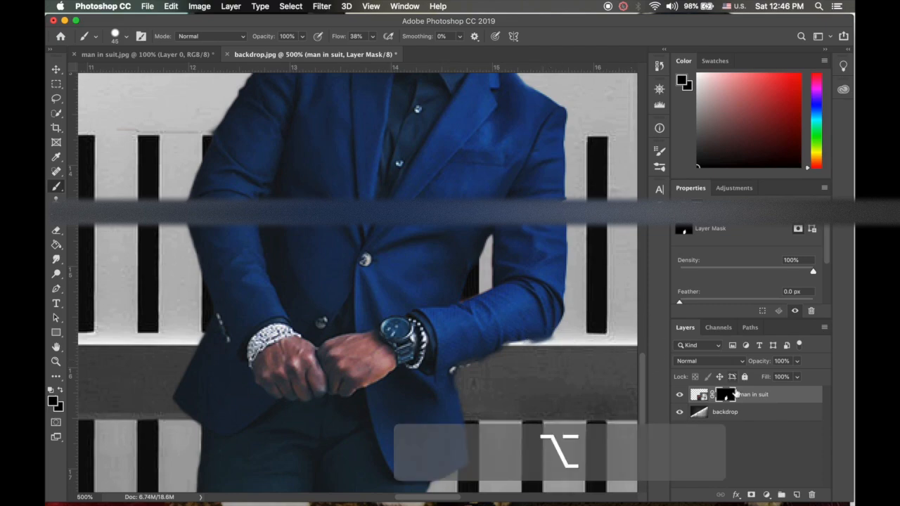
{"action": "left_click", "coordinate": [726, 398], "text": "alt"}
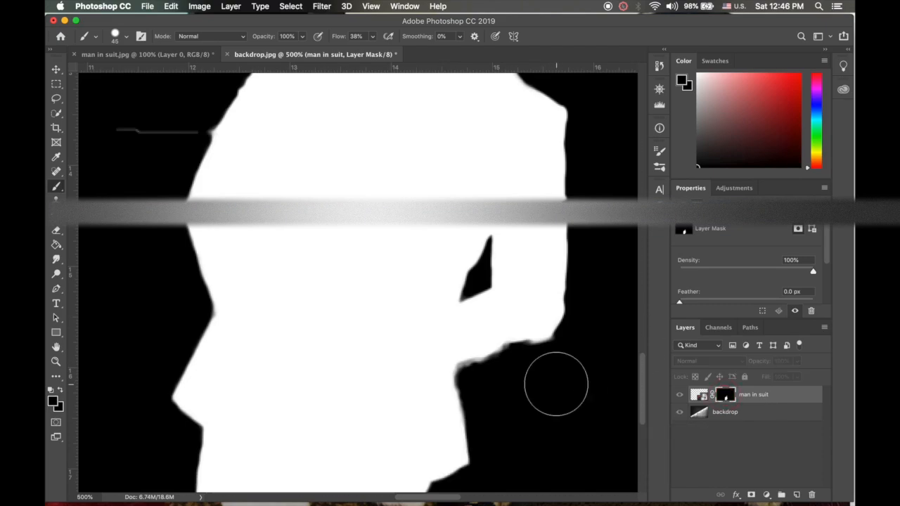
{"action": "key", "text": "super+bracketleft"}
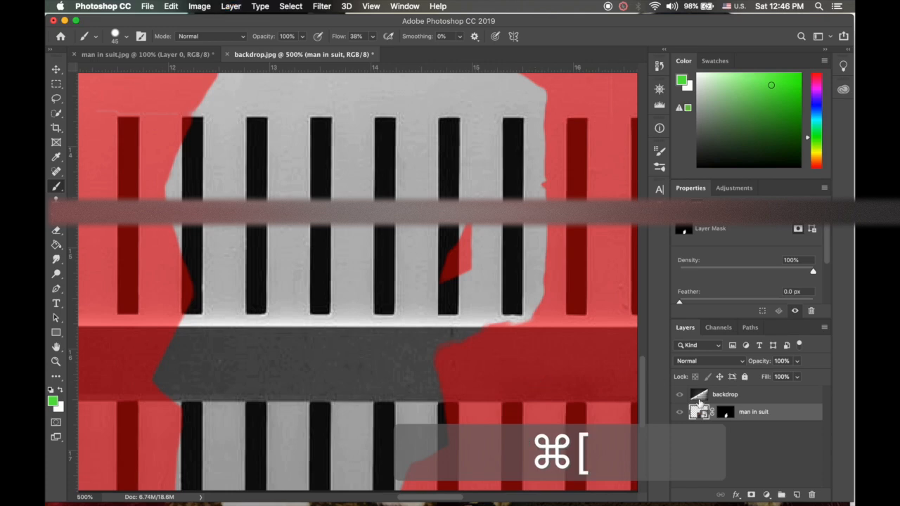
{"action": "key", "text": "alt"}
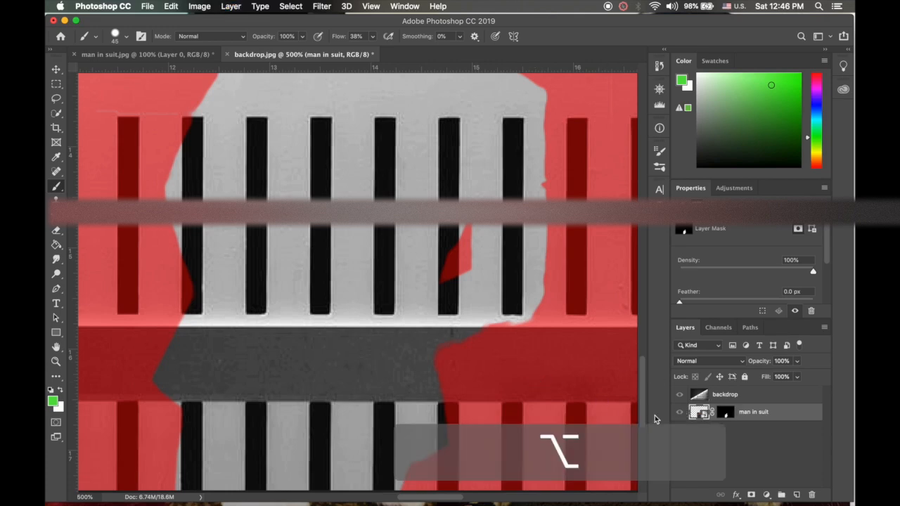
{"action": "left_click", "coordinate": [725, 414]}
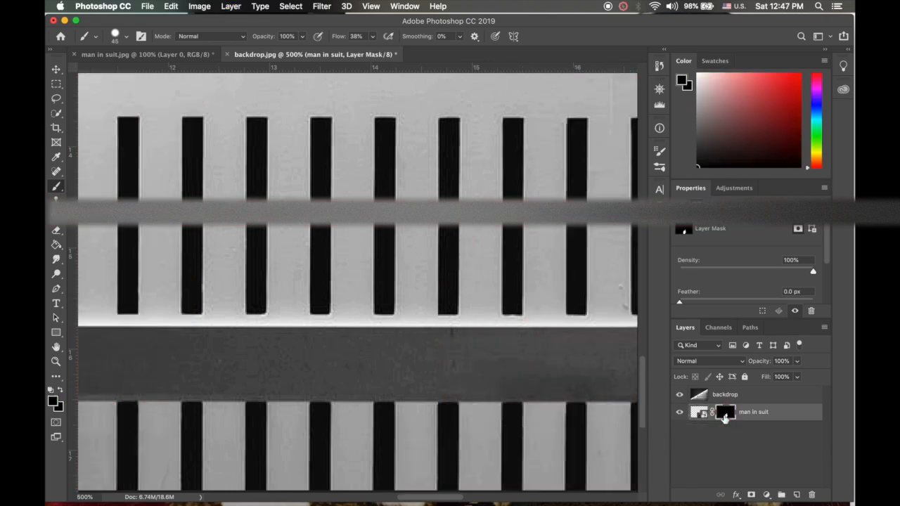
{"action": "left_click", "coordinate": [725, 415], "text": "alt"}
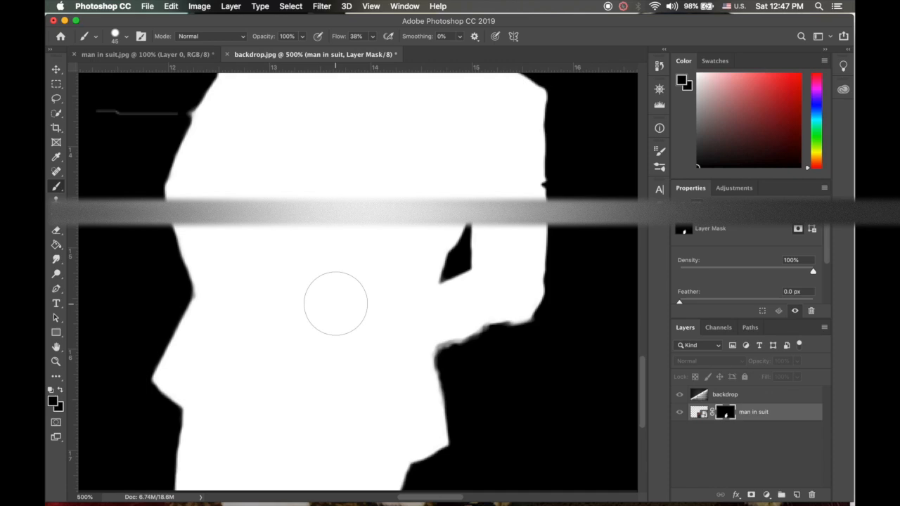
Try to smooth the mask edge beneath the man's bent elbow by painting black with an 8 px brush
{"action": "key", "text": "super+equal"}
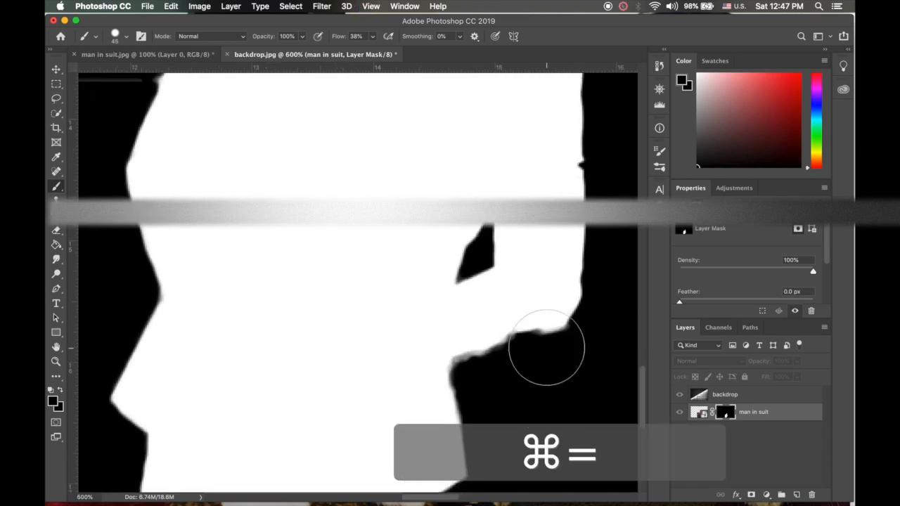
{"action": "key", "text": "bracketleft"}
{"action": "key", "text": "bracketleft"}
{"action": "key", "text": "bracketleft"}
{"action": "key", "text": "bracketleft"}
{"action": "key", "text": "bracketleft"}
{"action": "key", "text": "bracketleft"}
{"action": "key", "text": "bracketleft"}
{"action": "key", "text": "bracketleft"}
{"action": "key", "text": "bracketleft"}
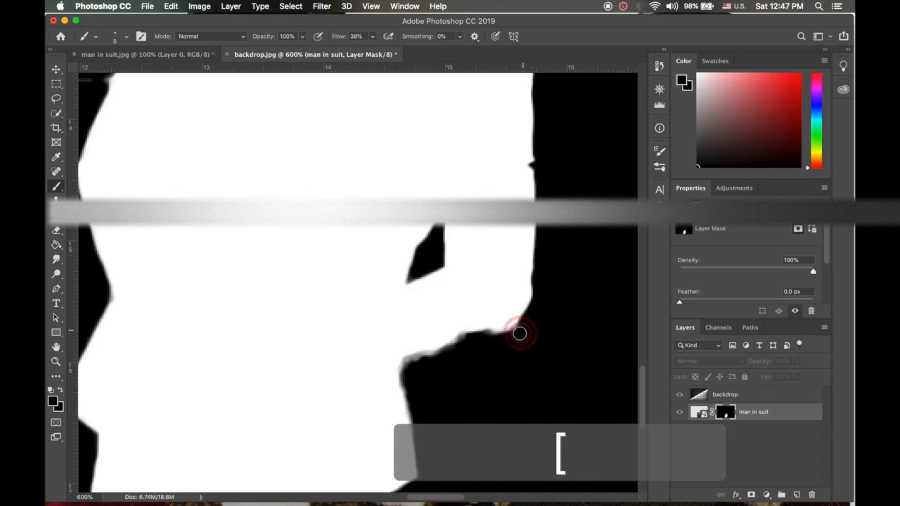
{"action": "mouse_move", "coordinate": [518, 331]}
{"action": "left_mouse_down"}
{"action": "mouse_move", "coordinate": [520, 324]}
{"action": "mouse_move", "coordinate": [508, 337]}
{"action": "mouse_move", "coordinate": [482, 335]}
{"action": "mouse_move", "coordinate": [411, 366]}
{"action": "left_mouse_up"}
{"action": "scroll", "coordinate": [425, 385], "scroll_direction": "left", "scroll_amount": 6}
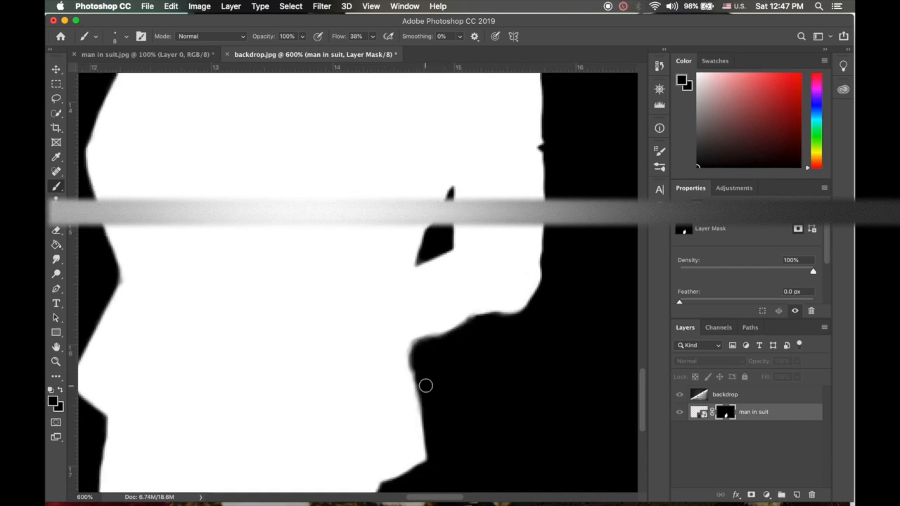
{"action": "scroll", "coordinate": [425, 386], "scroll_direction": "down", "scroll_amount": 3}
{"action": "scroll", "coordinate": [386, 281], "scroll_direction": "up", "scroll_amount": 5}
{"action": "scroll", "coordinate": [385, 281], "scroll_direction": "left", "scroll_amount": 2}
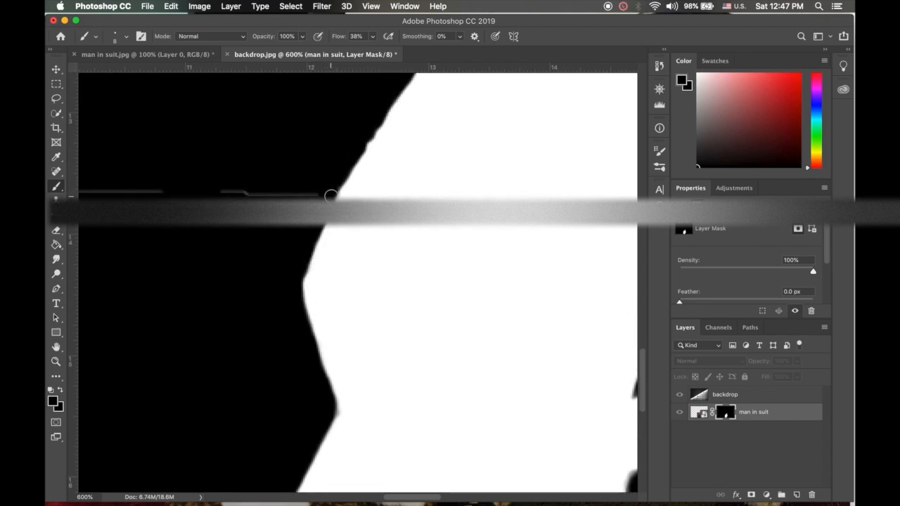
{"action": "key", "text": "super+minus"}
{"action": "key", "text": "super+minus"}
{"action": "key", "text": "super+minus"}
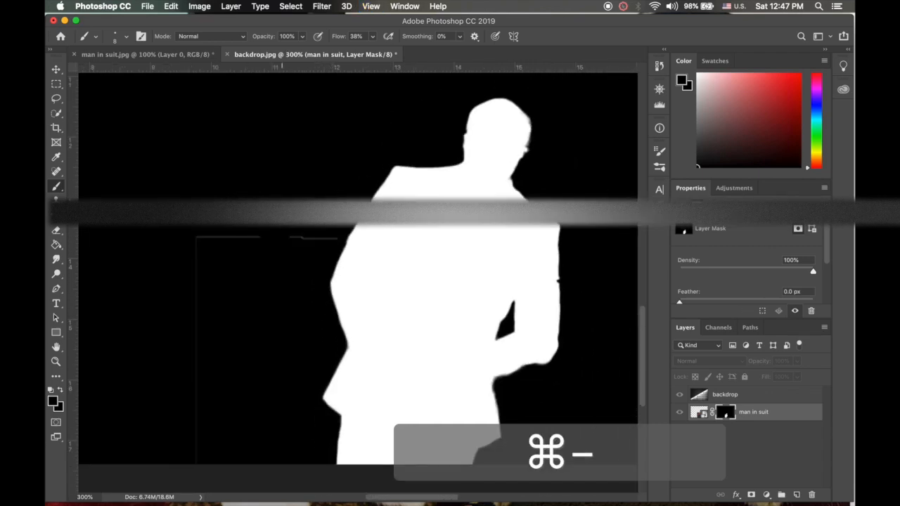
{"action": "left_click_drag", "start_coordinate": [281, 222], "coordinate": [377, 199]}
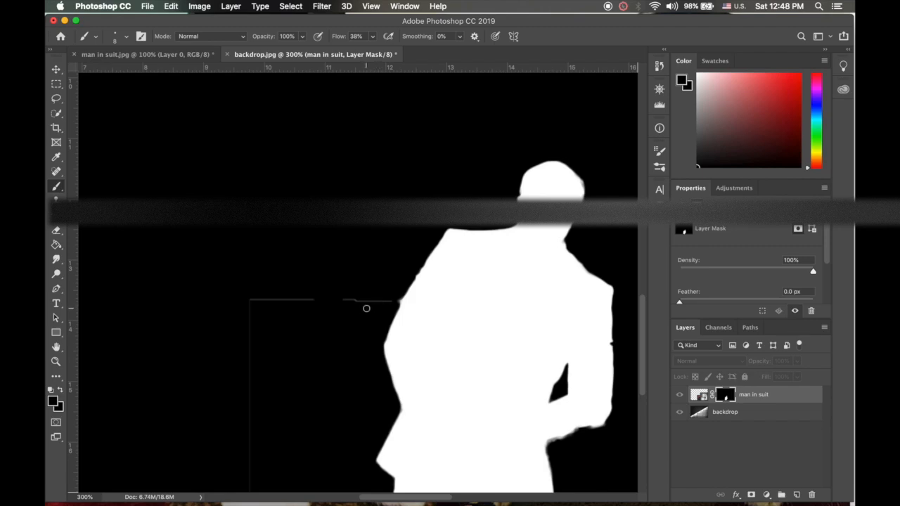
Return to the normal view and check the backdrop beside the man's arm for stray lines
{"action": "left_click", "coordinate": [724, 398], "text": "alt"}
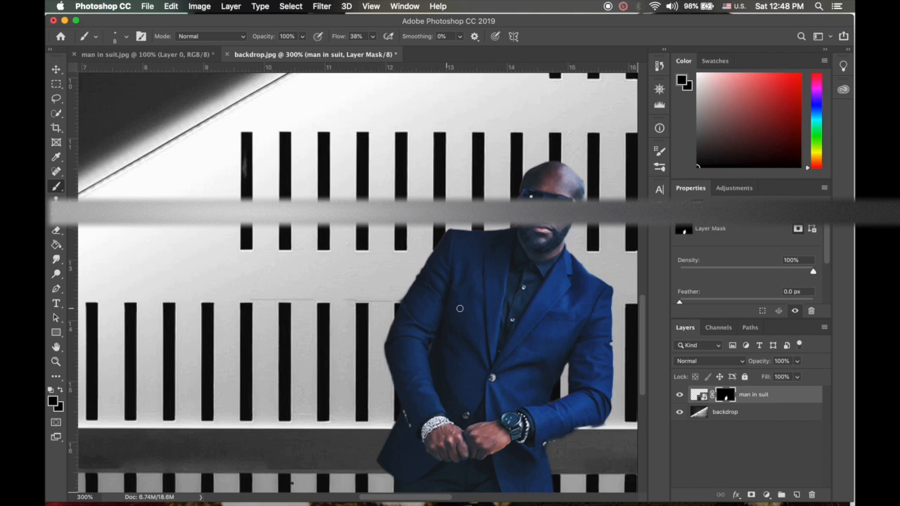
{"action": "key", "text": "super+minus"}
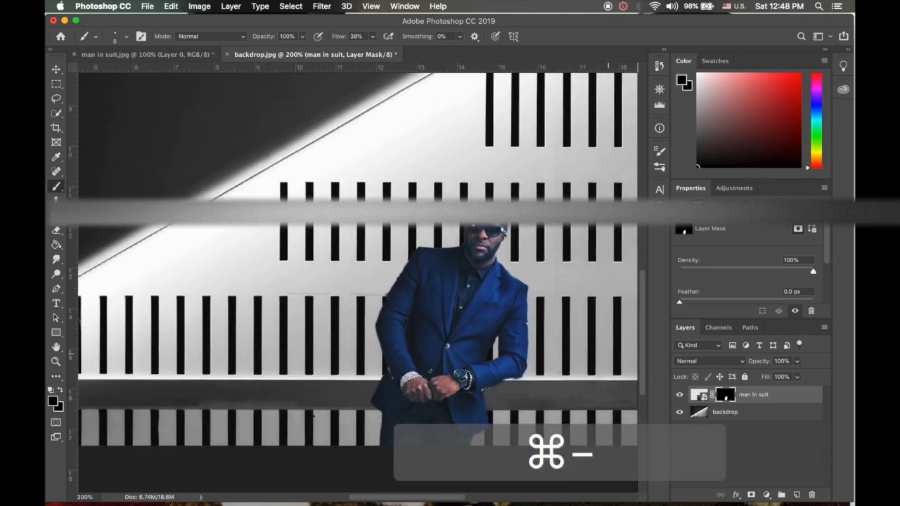
{"action": "scroll", "coordinate": [517, 308], "scroll_direction": "right", "scroll_amount": 3}
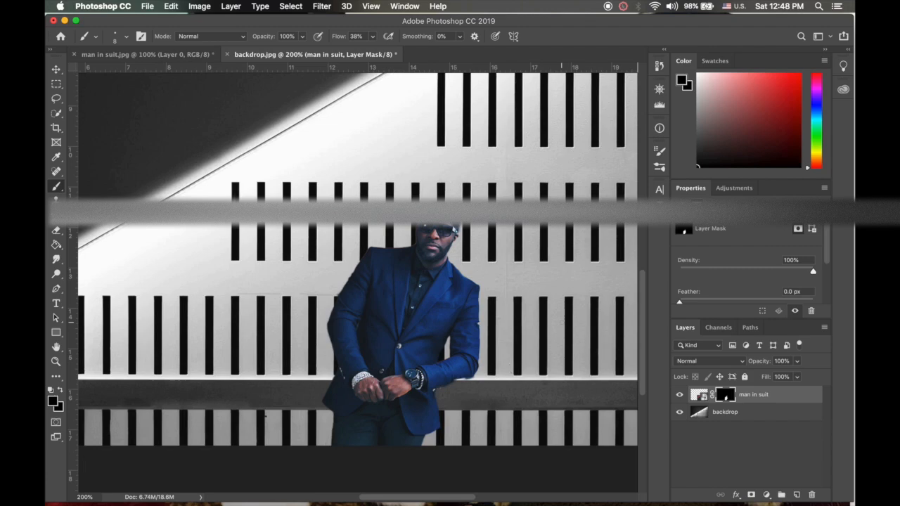
Display only the mask and paint out the stray horizontal line beside the man's arm in black with a 30 px brush
{"action": "key", "text": "alt"}
{"action": "left_click", "coordinate": [726, 398], "text": "alt"}
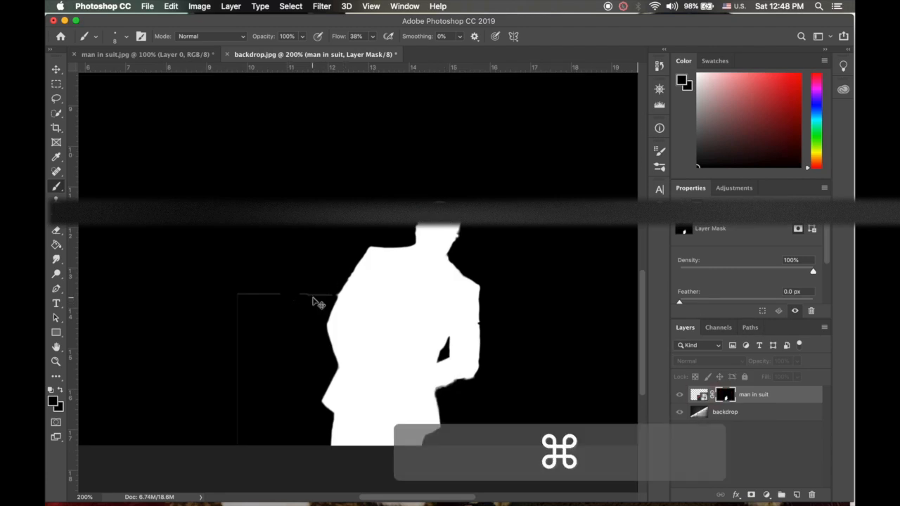
{"action": "key", "text": "super+equal"}
{"action": "key", "text": "super+equal"}
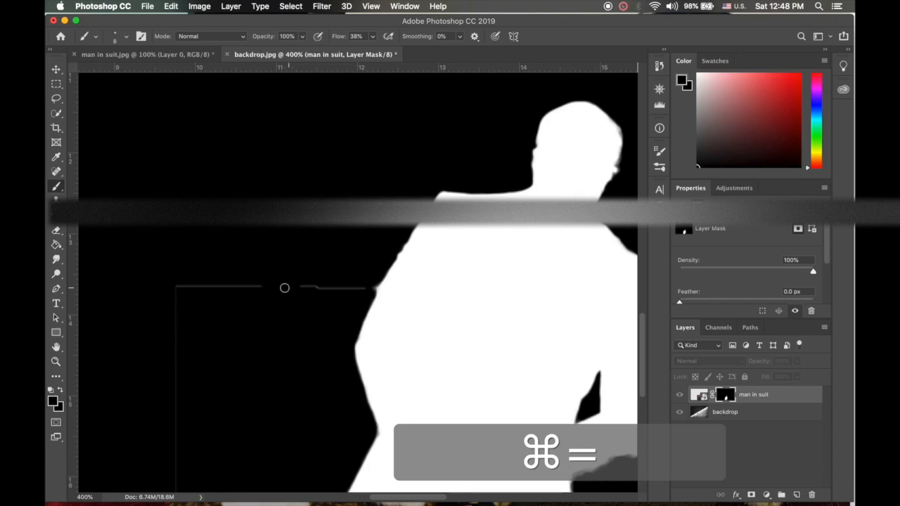
{"action": "key", "text": "bracketright"}
{"action": "key", "text": "bracketright"}
{"action": "key", "text": "bracketright"}
{"action": "key", "text": "bracketright"}
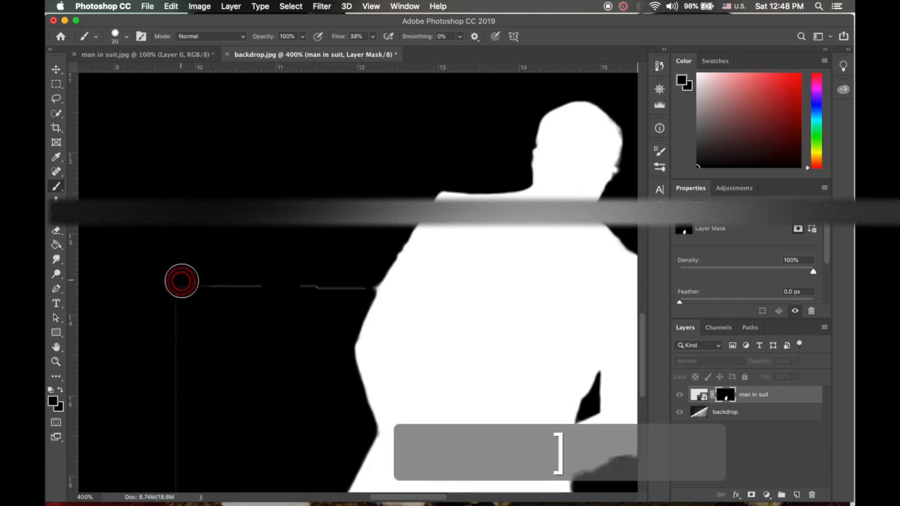
{"action": "mouse_move", "coordinate": [178, 279]}
{"action": "left_mouse_down"}
{"action": "mouse_move", "coordinate": [324, 295]}
{"action": "mouse_move", "coordinate": [356, 286]}
{"action": "left_mouse_up"}
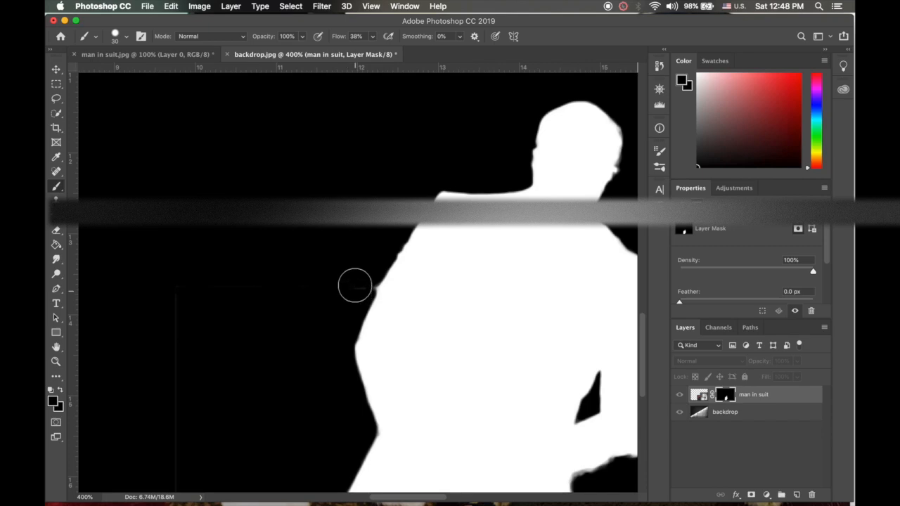
Paint black over the faint vertical line in the mask's dark area, down to the image's lower edge
{"action": "scroll", "coordinate": [173, 301], "scroll_direction": "down", "scroll_amount": 5}
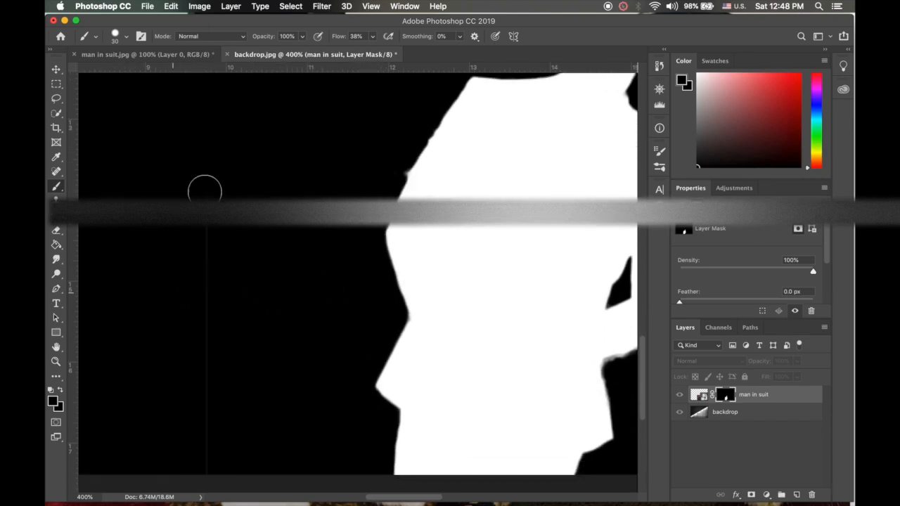
{"action": "left_click", "coordinate": [208, 230]}
{"action": "left_click_drag", "start_coordinate": [209, 230], "coordinate": [203, 473]}
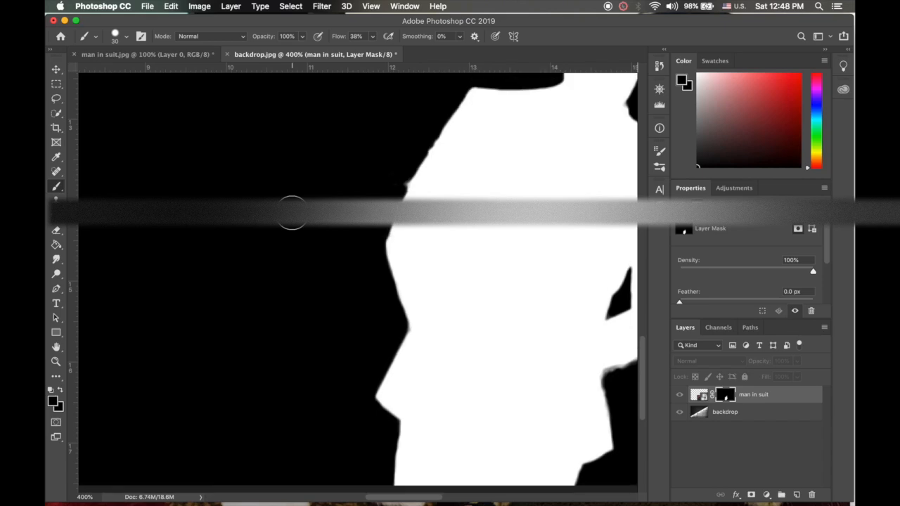
Paint out the small leftover spur at the mask's upper-arm edge in black with a 9 px brush
{"action": "scroll", "coordinate": [291, 211], "scroll_direction": "up", "scroll_amount": 3}
{"action": "key", "text": "super+equal"}
{"action": "key", "text": "super+equal"}
{"action": "key", "text": "super+equal"}
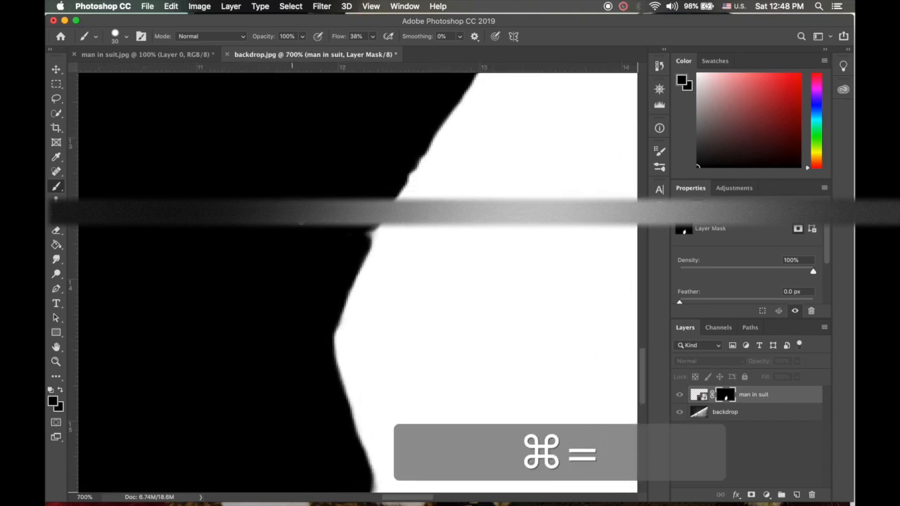
{"action": "key", "text": "bracketleft"}
{"action": "key", "text": "bracketleft"}
{"action": "key", "text": "bracketleft"}
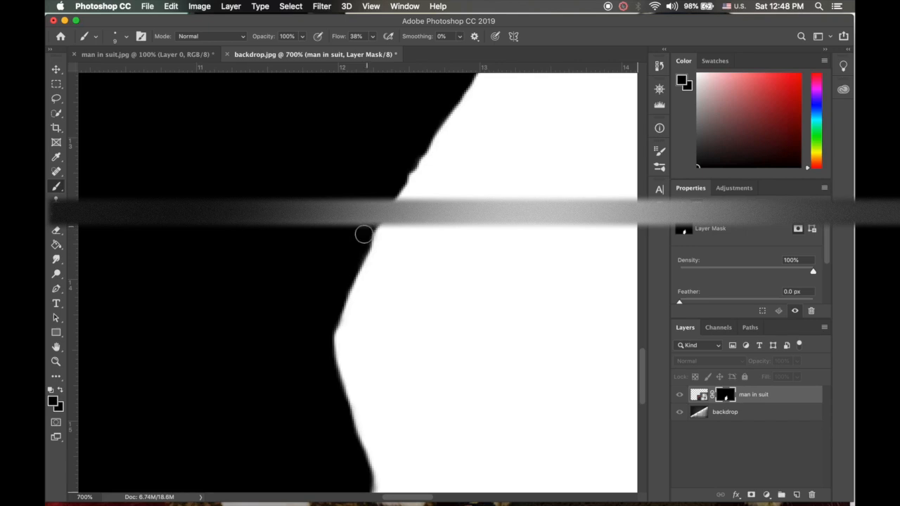
Return to the normal view and inspect the cleaned edges around the man's arm, shoulder and head up close
{"action": "key", "text": "alt"}
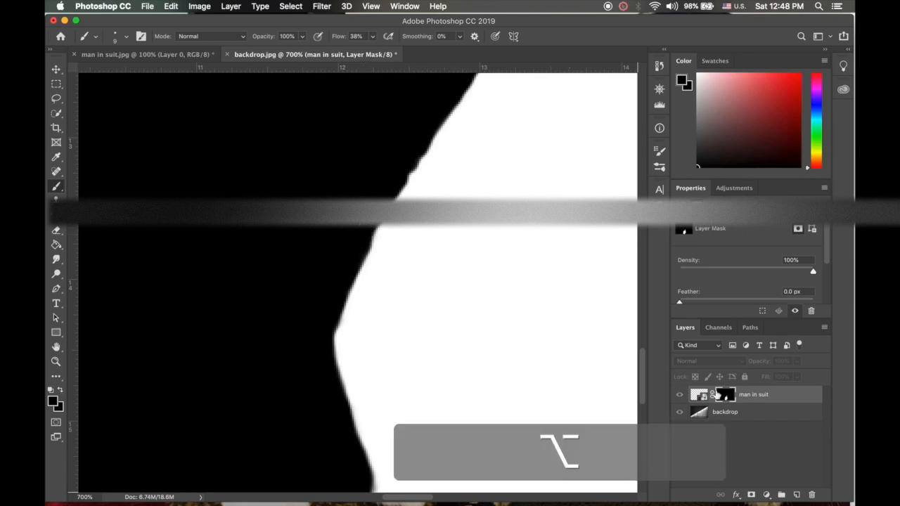
{"action": "left_click", "coordinate": [726, 396], "text": "alt"}
{"action": "key", "text": "super+minus"}
{"action": "key", "text": "super+minus"}
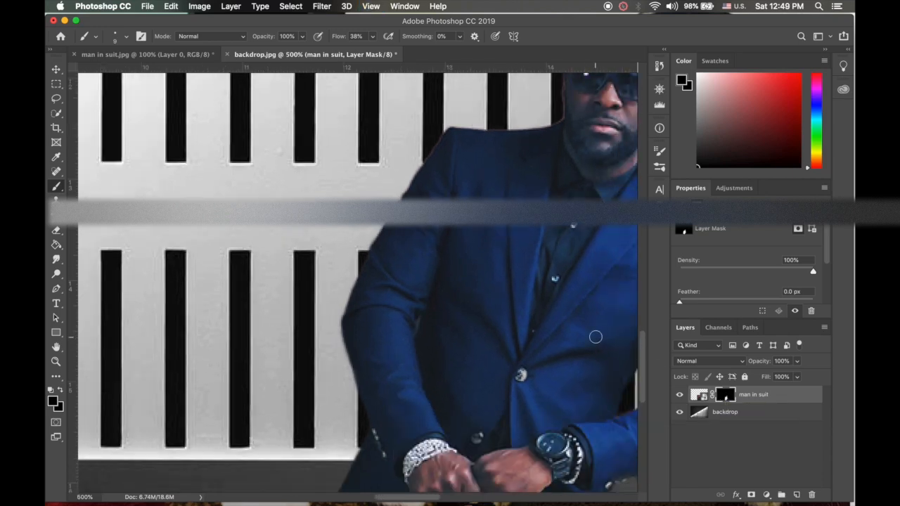
{"action": "scroll", "coordinate": [594, 335], "scroll_direction": "right", "scroll_amount": 5}
{"action": "scroll", "coordinate": [595, 335], "scroll_direction": "up", "scroll_amount": 2}
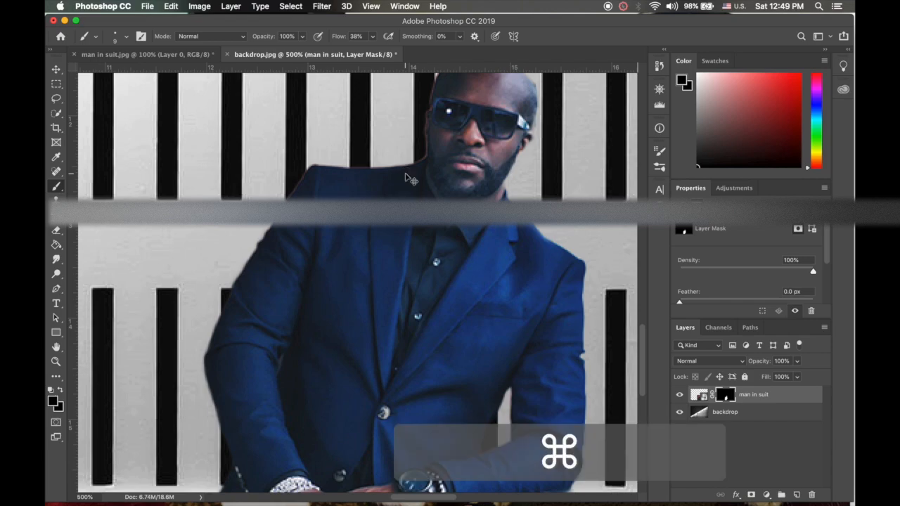
{"action": "key", "text": "super+equal"}
{"action": "key", "text": "super+equal"}
{"action": "key", "text": "super+equal"}
{"action": "key", "text": "super+minus"}
{"action": "key", "text": "super+minus"}
{"action": "key", "text": "super+minus"}
{"action": "key", "text": "super+minus"}
{"action": "key", "text": "super+minus"}
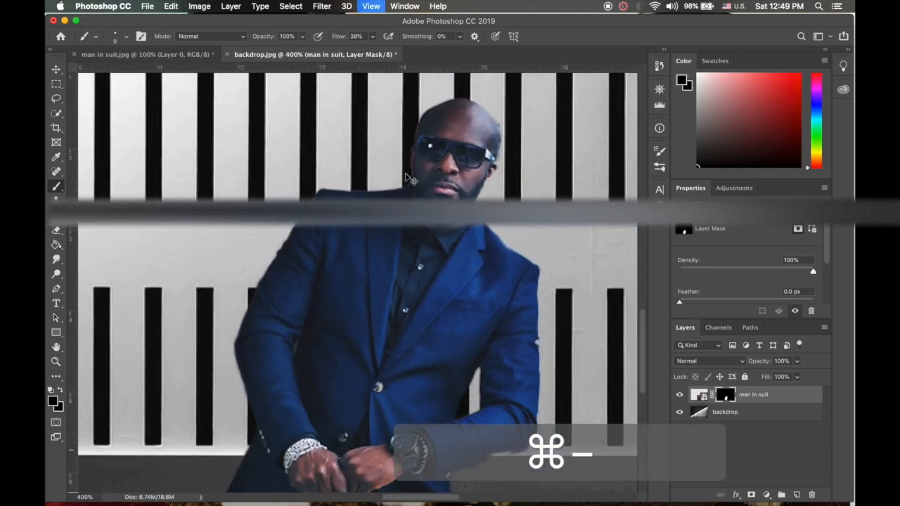
Temporarily disable the man in suit layer's mask to compare with the full unmasked photo, and re-enable the mask
{"action": "key", "text": "super+minus"}
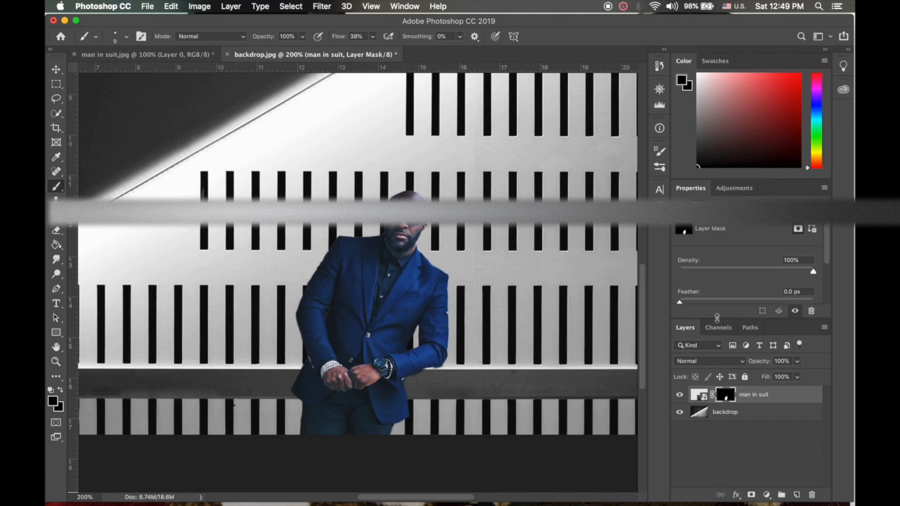
{"action": "key", "text": "super+minus"}
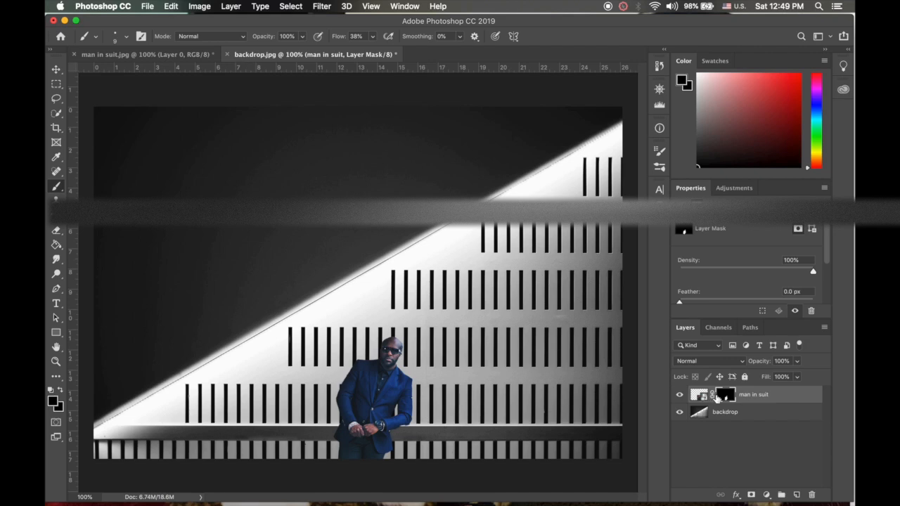
{"action": "key", "text": "shift"}
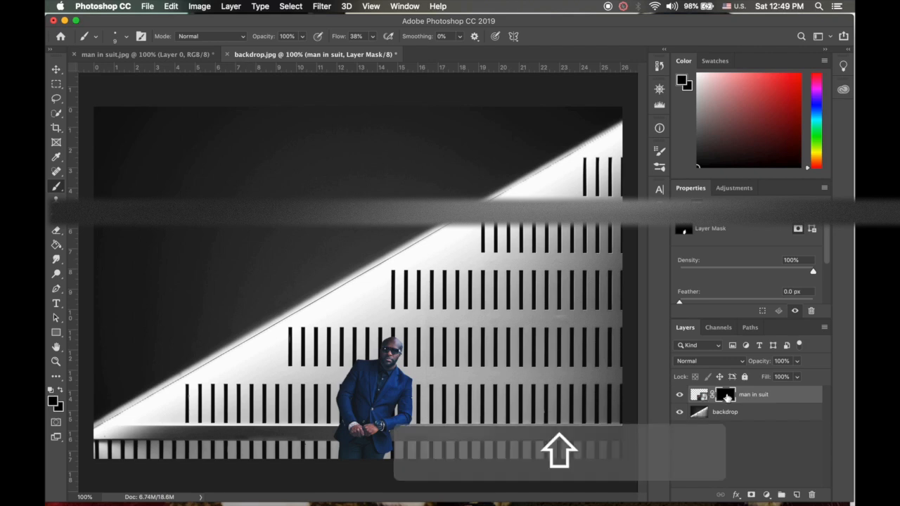
{"action": "left_click", "coordinate": [727, 397], "text": "shift"}
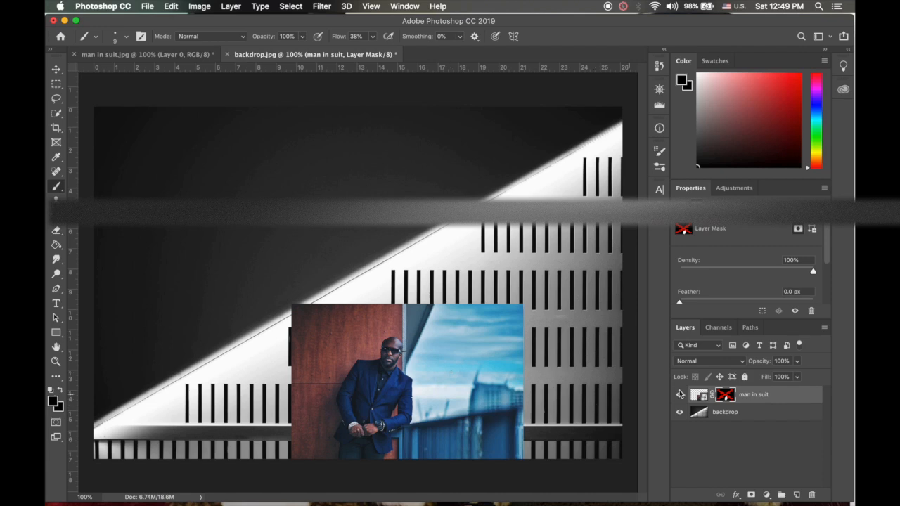
{"action": "left_click", "coordinate": [724, 395], "text": "shift"}
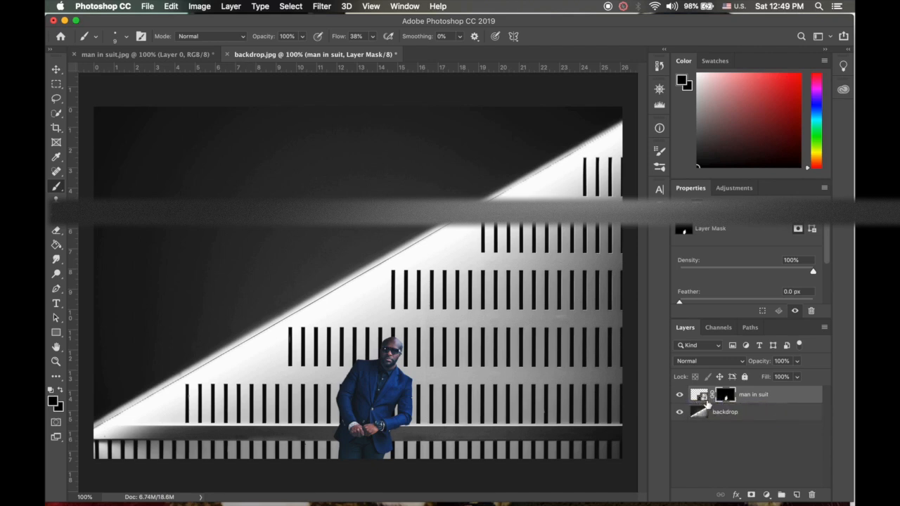
Unlink the man in suit layer from its mask, try moving the photo independently of the mask, and undo the move
{"action": "left_click", "coordinate": [710, 396]}
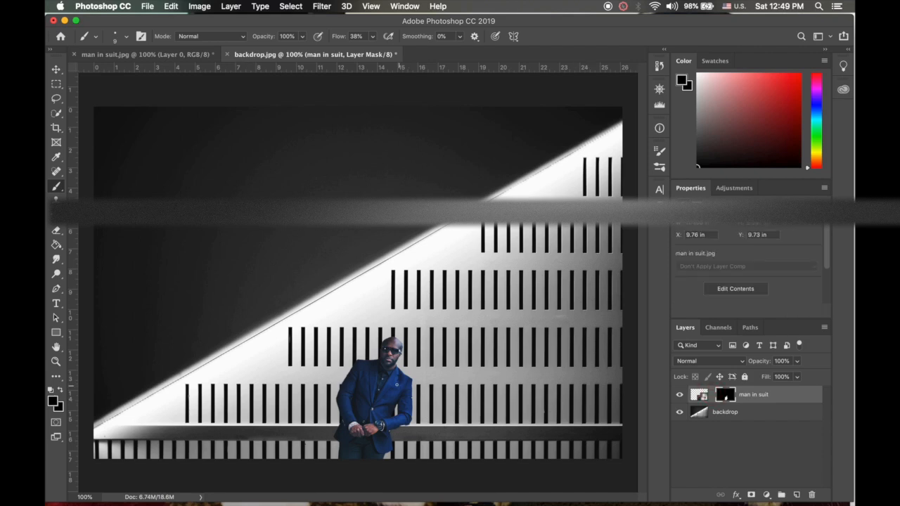
{"action": "key", "text": "v"}
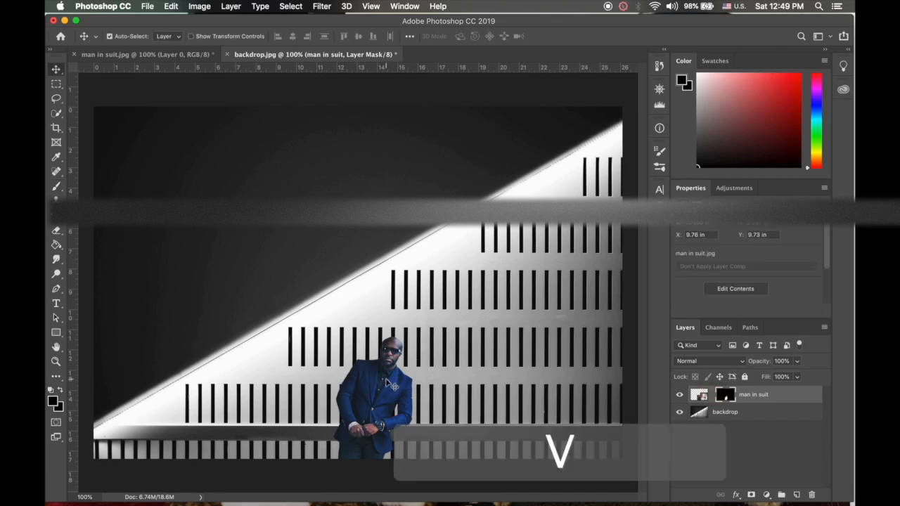
{"action": "mouse_move", "coordinate": [387, 385]}
{"action": "left_mouse_down"}
{"action": "mouse_move", "coordinate": [367, 353]}
{"action": "mouse_move", "coordinate": [468, 343]}
{"action": "mouse_move", "coordinate": [483, 369]}
{"action": "mouse_move", "coordinate": [455, 383]}
{"action": "mouse_move", "coordinate": [326, 387]}
{"action": "mouse_move", "coordinate": [299, 365]}
{"action": "mouse_move", "coordinate": [323, 320]}
{"action": "mouse_move", "coordinate": [471, 334]}
{"action": "mouse_move", "coordinate": [478, 352]}
{"action": "mouse_move", "coordinate": [455, 392]}
{"action": "mouse_move", "coordinate": [387, 383]}
{"action": "mouse_move", "coordinate": [370, 369]}
{"action": "mouse_move", "coordinate": [373, 379]}
{"action": "mouse_move", "coordinate": [393, 382]}
{"action": "mouse_move", "coordinate": [355, 383]}
{"action": "mouse_move", "coordinate": [395, 378]}
{"action": "mouse_move", "coordinate": [369, 381]}
{"action": "left_mouse_up"}
{"action": "key", "text": "super+z"}
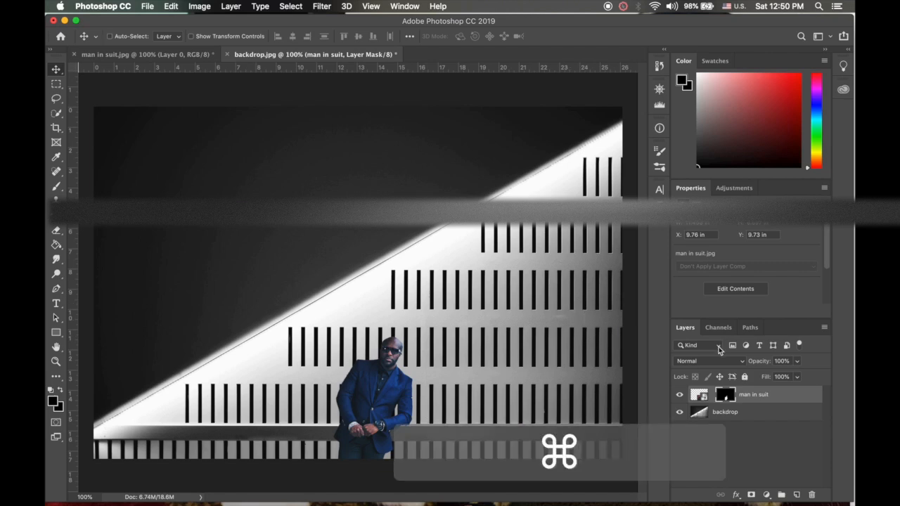
Load the man's mask as a selection and add an Exposure adjustment layer limited to him, with exposure set to +0.50
{"action": "left_click", "coordinate": [726, 397], "text": "super"}
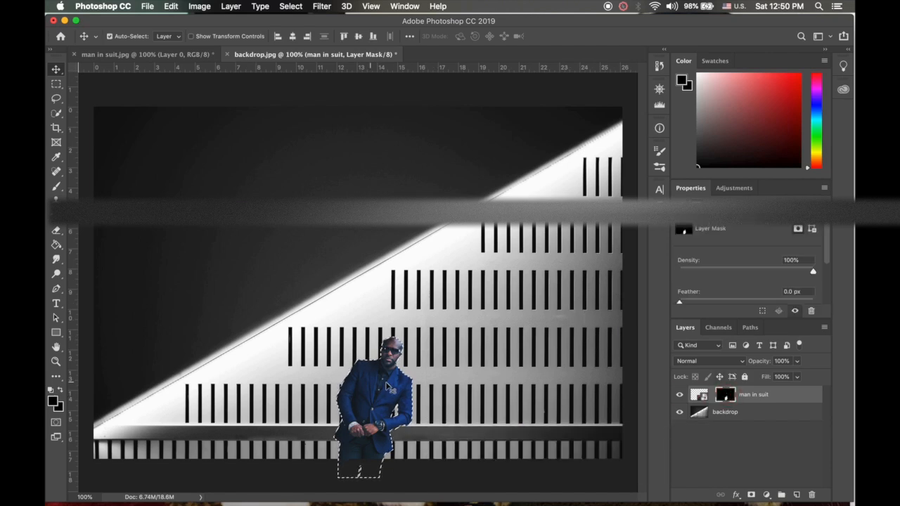
{"action": "left_click", "coordinate": [733, 187]}
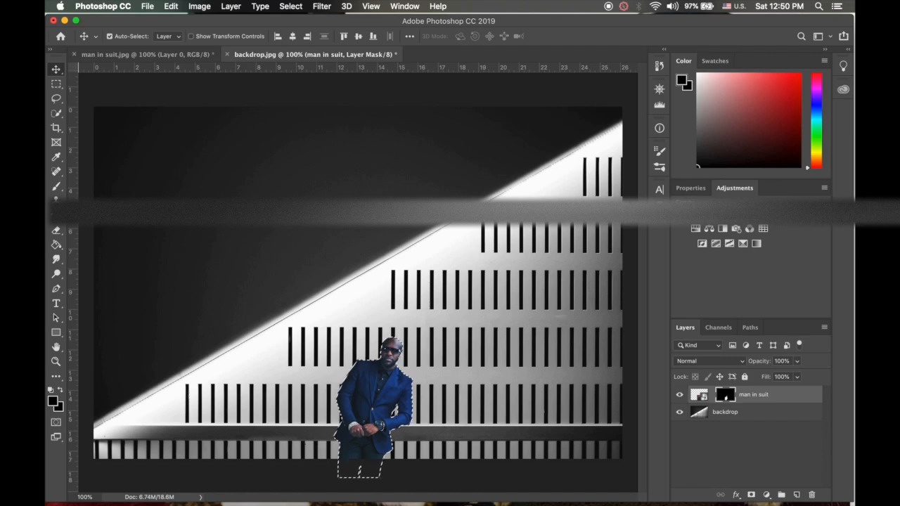
{"action": "left_click", "coordinate": [721, 230]}
{"action": "left_click_drag", "start_coordinate": [748, 250], "coordinate": [751, 255]}
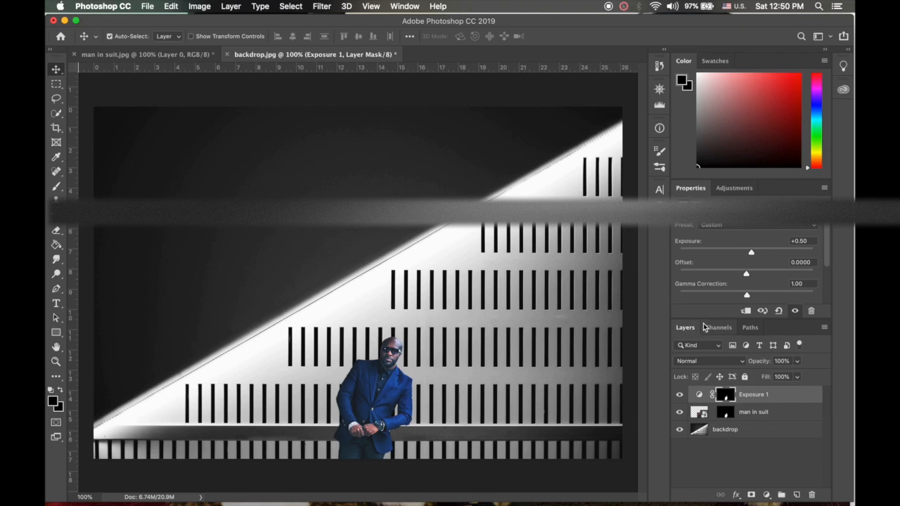
Select the man in suit layer beneath the Exposure adjustment
{"action": "left_click", "coordinate": [751, 414]}
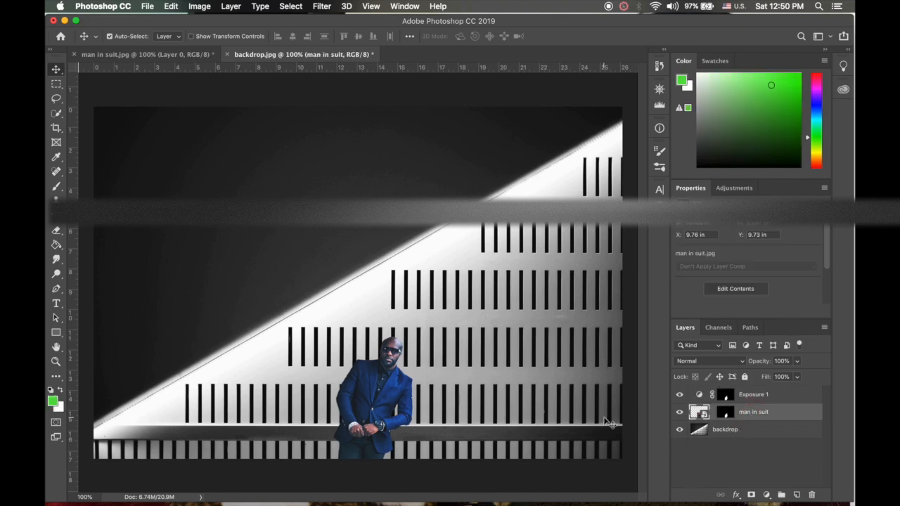
{"action": "key", "text": "super+minus"}
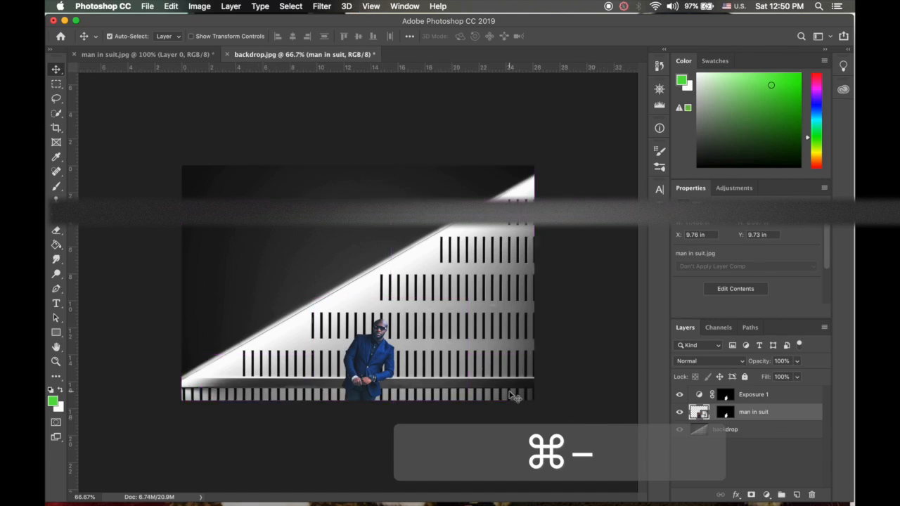